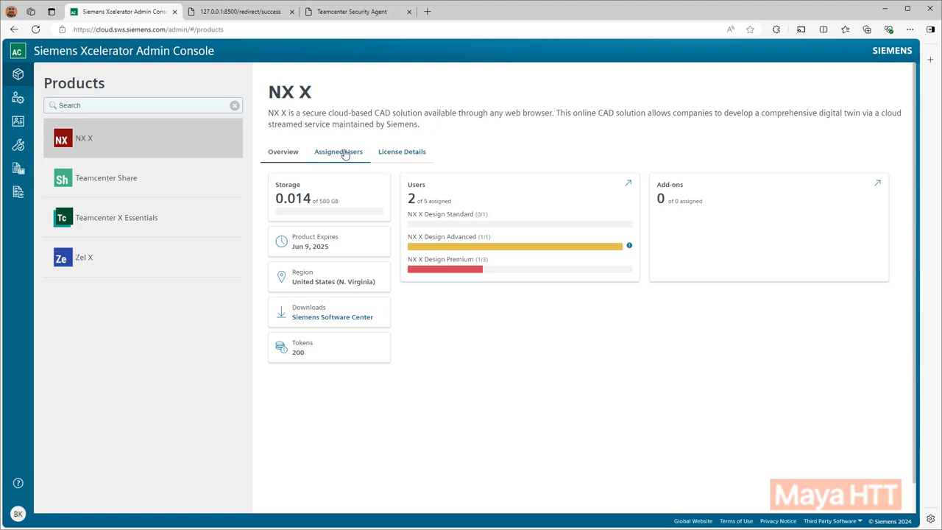
Review the users assigned to NX X and the form for assigning a new user, leaving the assignments as they are
left_click(342, 152)
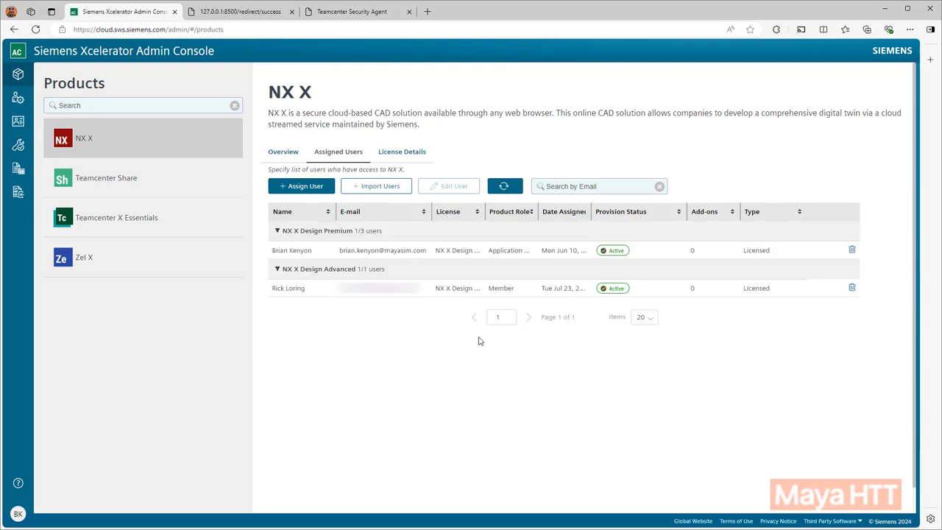
left_click(310, 188)
left_click(408, 257)
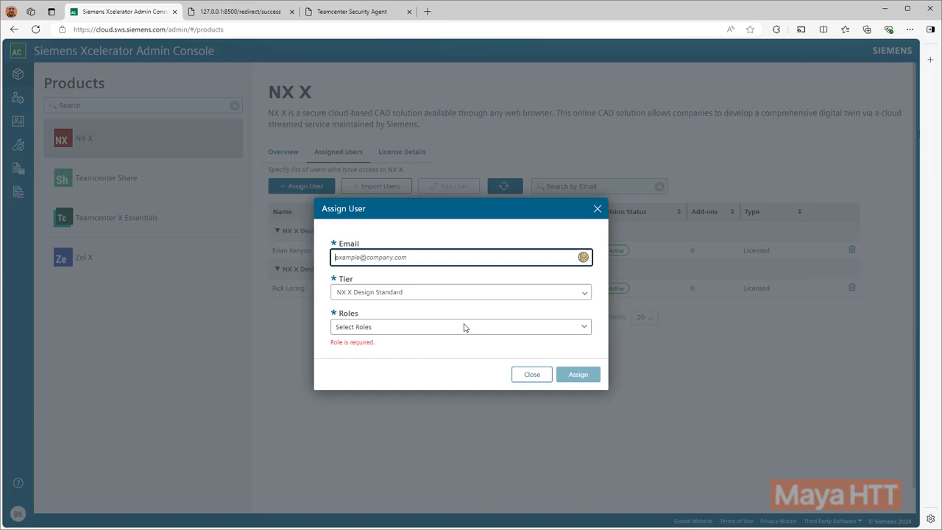
left_click(527, 376)
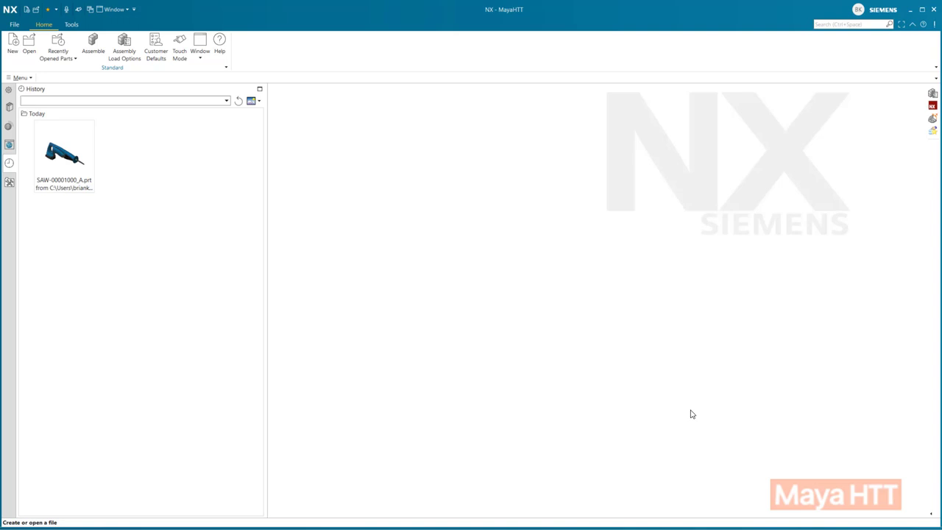
Switch to NX and open the recently used SAW-00001000_A part
left_click(53, 144)
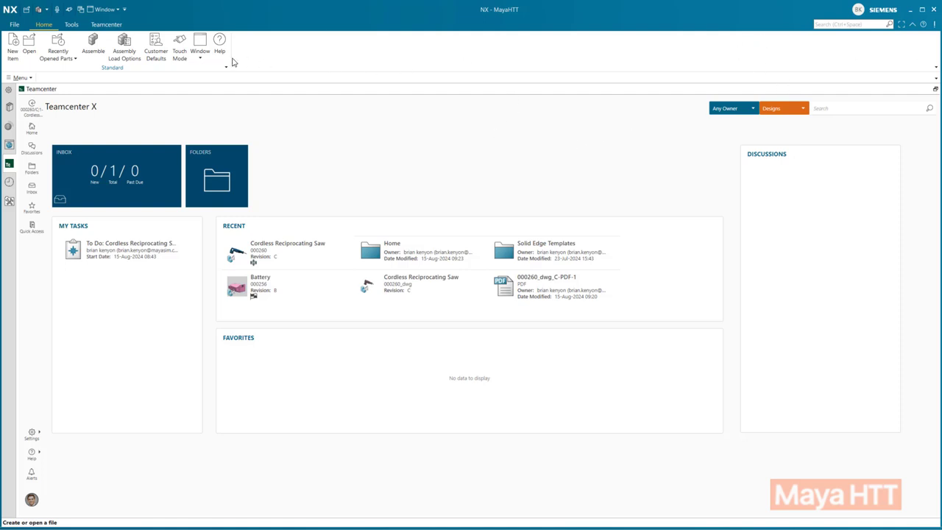
Browse the Components folder inside the Saw folder in Teamcenter and return to the Teamcenter X home page
left_click(215, 190)
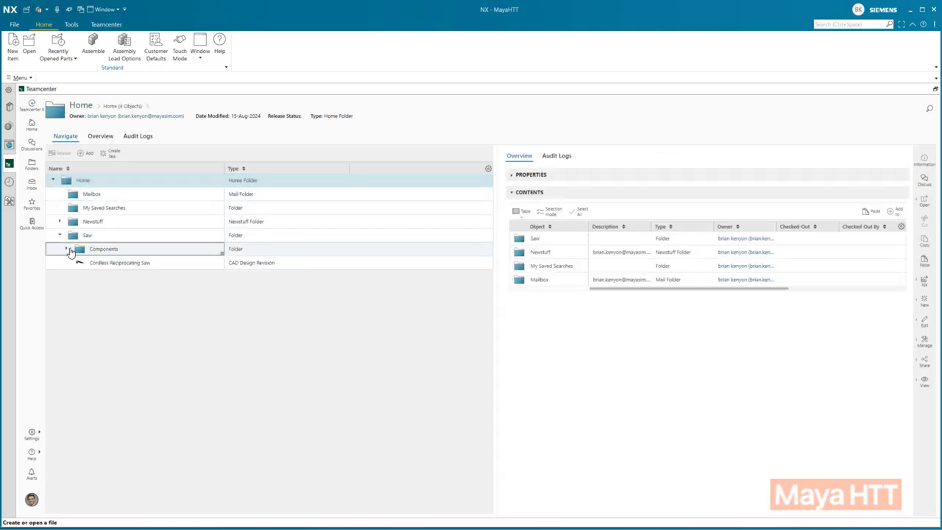
left_click(69, 251)
scroll(157, 221, "down", 3)
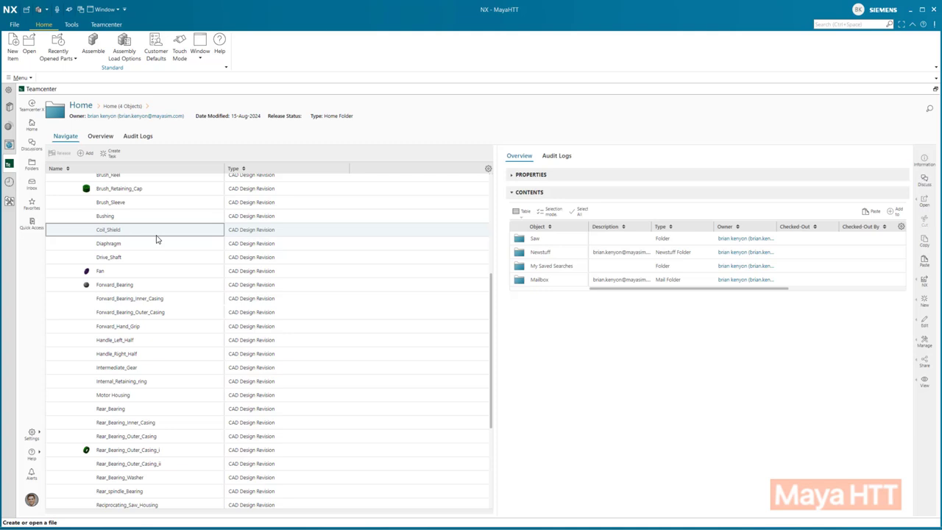
scroll(158, 235, "down", 10)
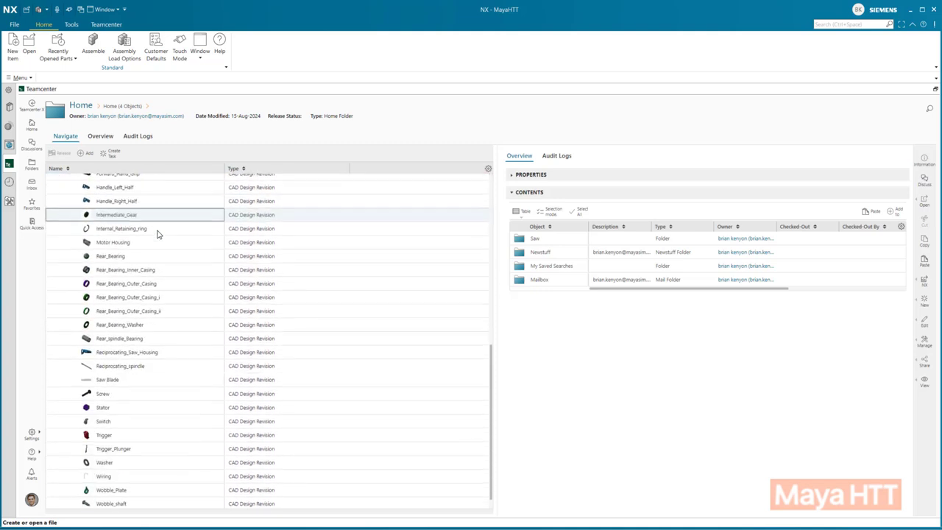
scroll(156, 234, "up", 10)
left_click(33, 129)
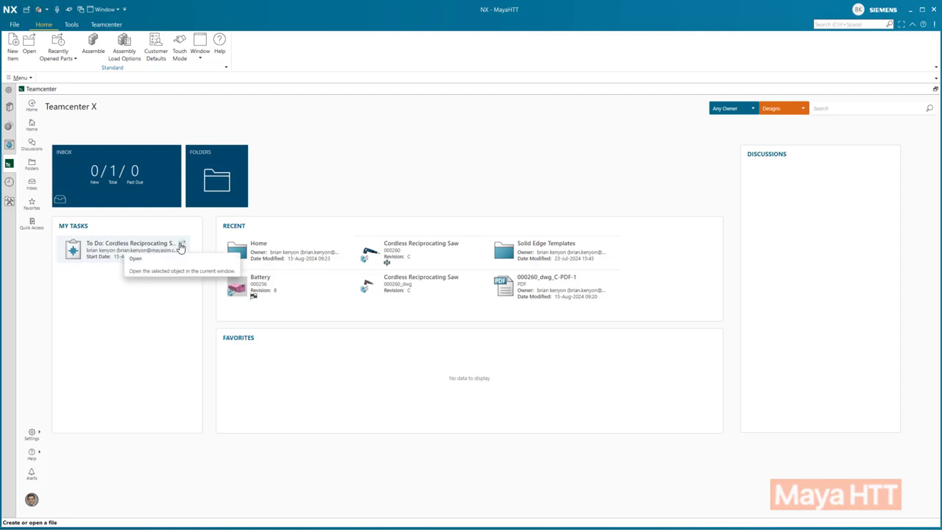
Open the Cordless Reciprocating Saw design revision from its assigned to-do task and display its content structure
left_click(181, 247)
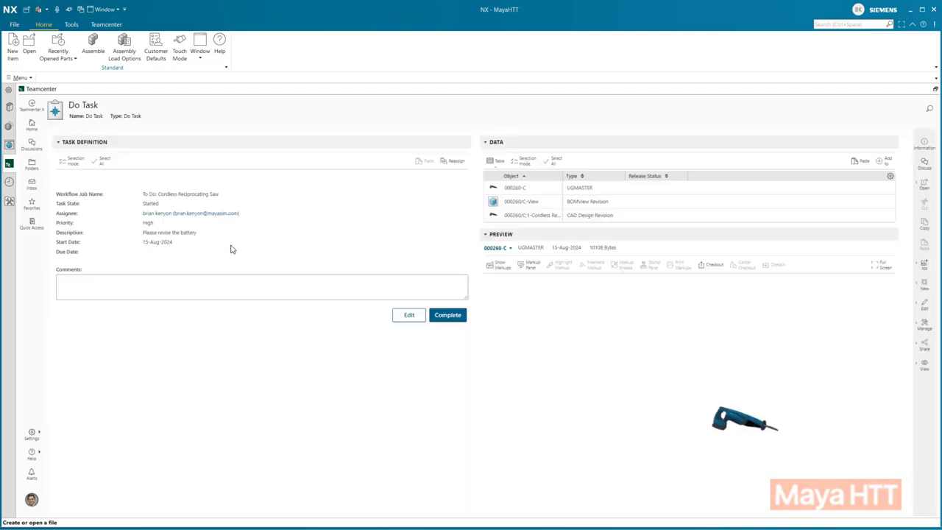
left_click(556, 218)
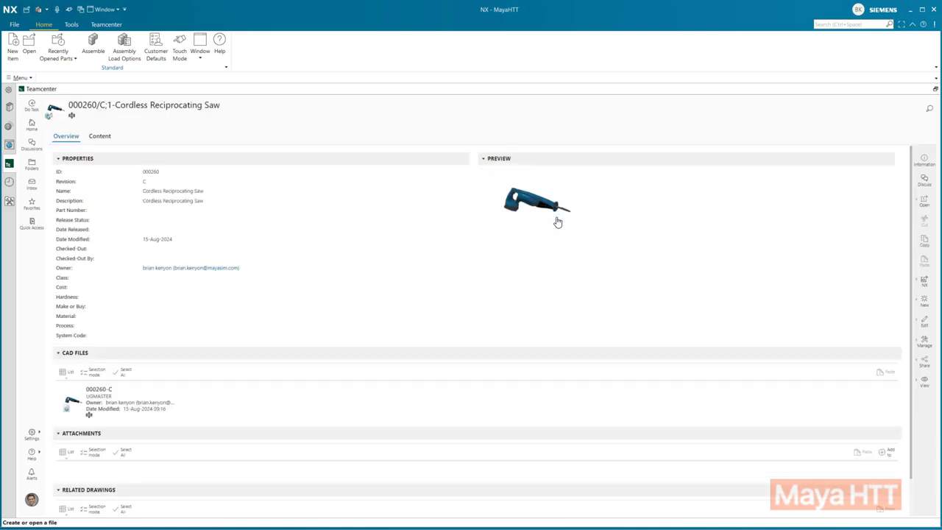
left_click(101, 138)
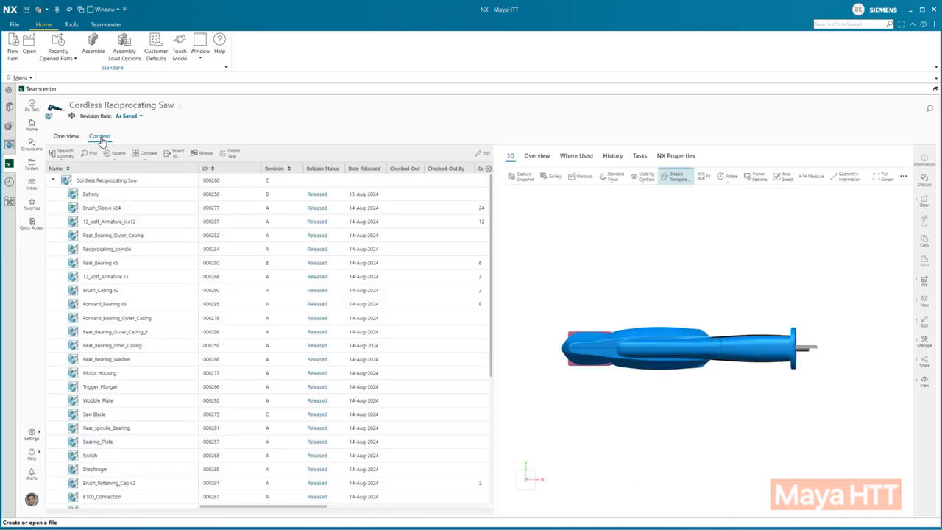
Examine the Battery component's where-used references and overview properties
left_click(105, 199)
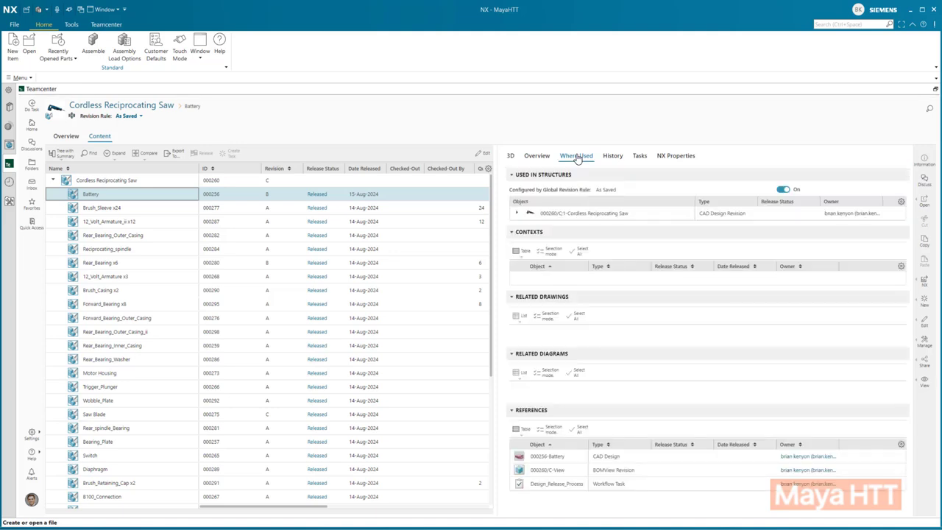
left_click(538, 157)
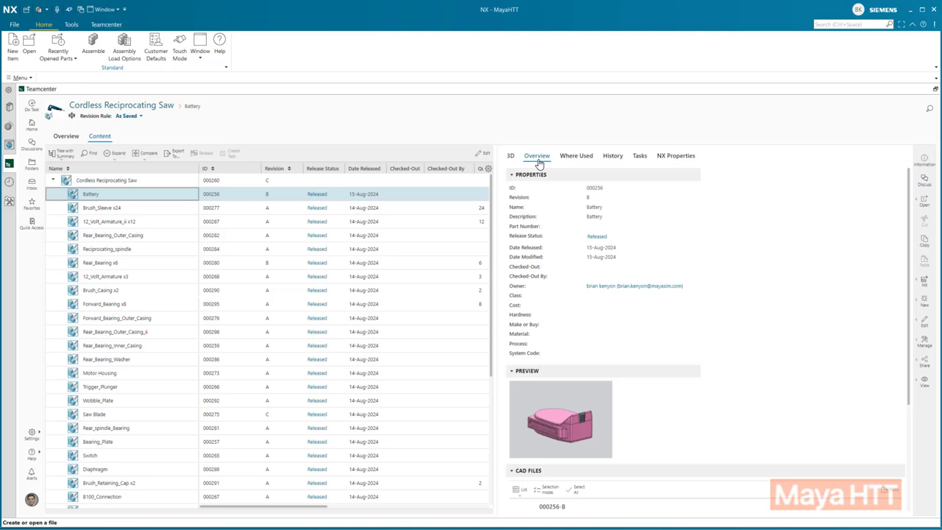
Draft a discussion about the Battery with a colleague as participant and the message "Take this to C?", and leave the discussion form
left_click(924, 181)
left_click(727, 200)
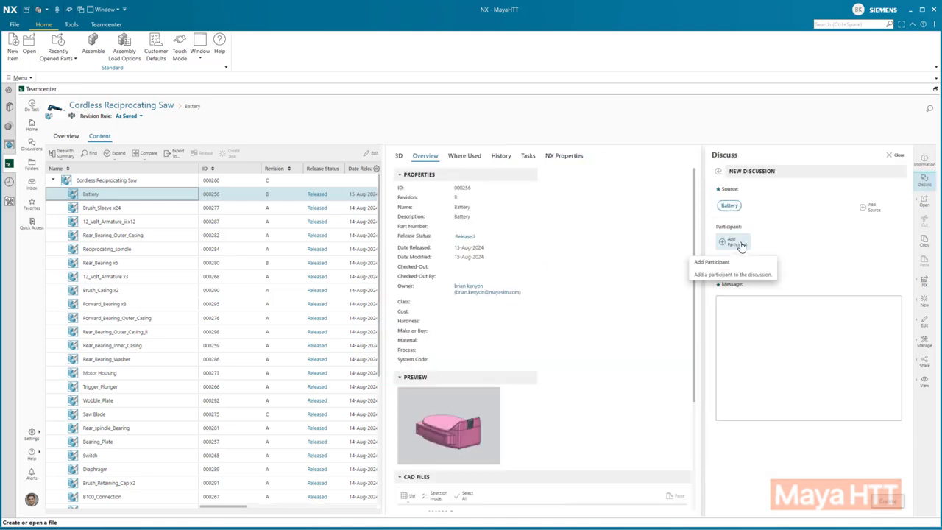
left_click(738, 243)
left_click(795, 283)
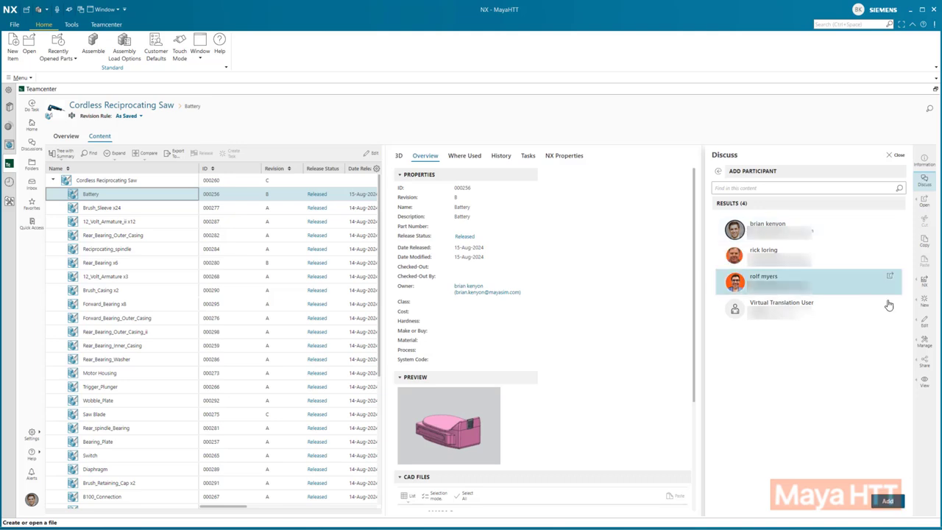
left_click(888, 501)
left_click(753, 340)
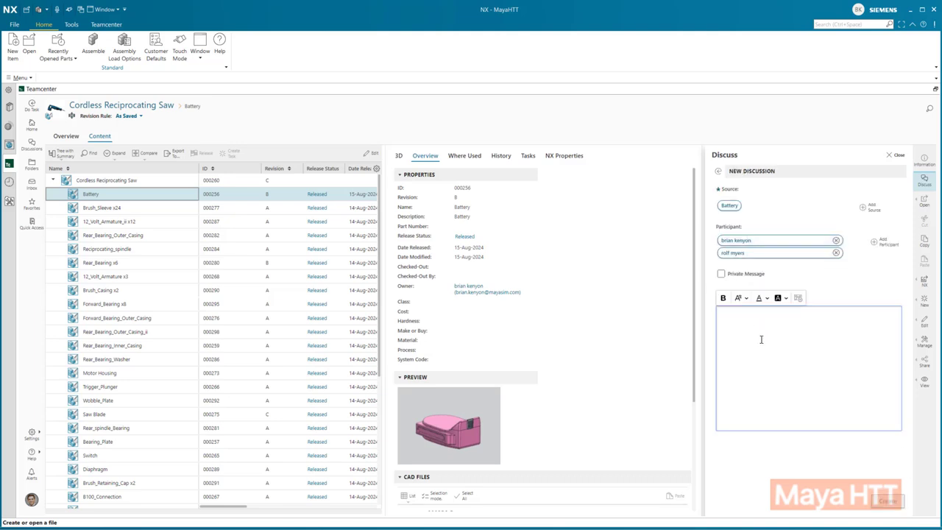
type("Take this to C?")
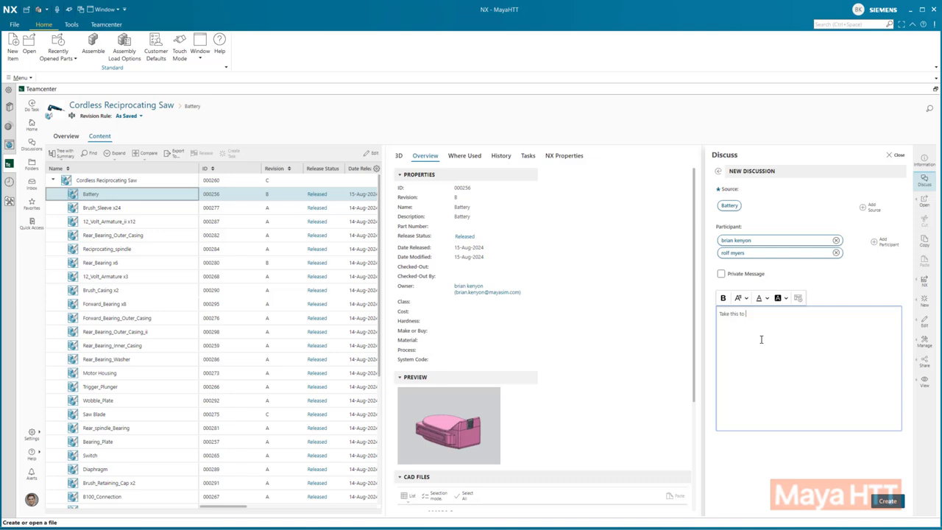
left_click(894, 155)
Open the top-level Cordless Reciprocating Saw assembly from Teamcenter in NX
left_click(151, 183)
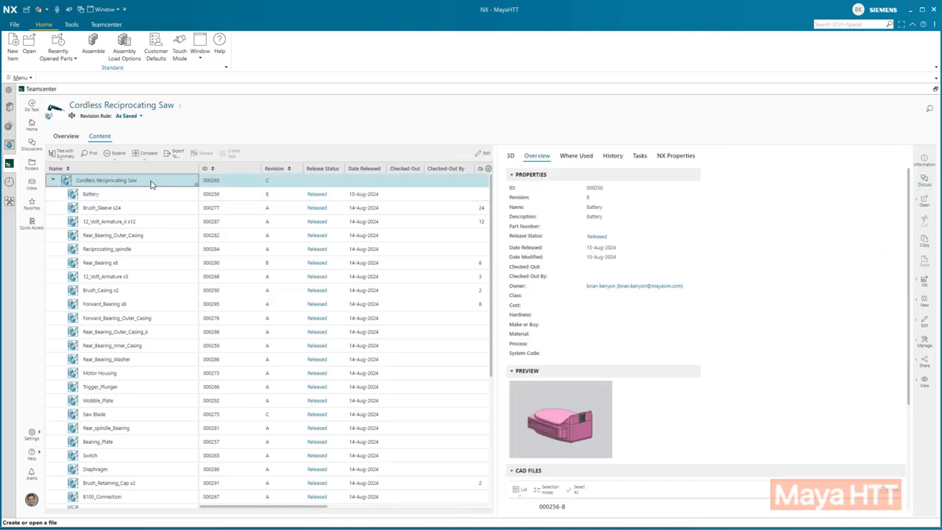
left_click(925, 282)
left_click(890, 287)
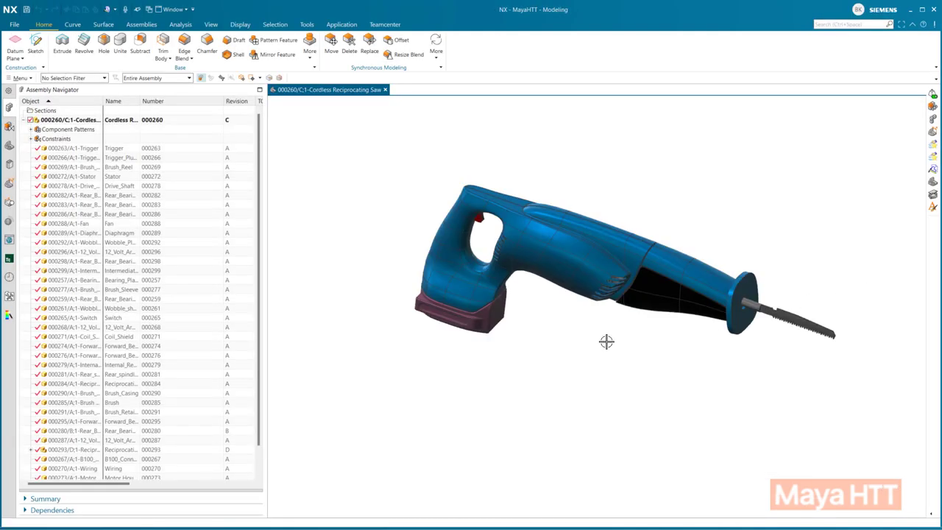
Open the Battery from the saw assembly in its own window and save it as new revision C
right_click(490, 324)
left_click(521, 317)
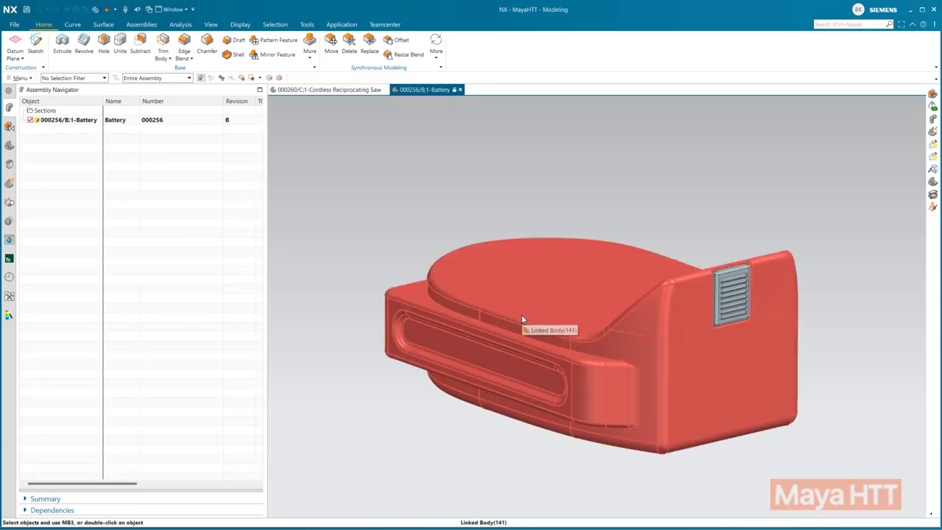
left_click(10, 26)
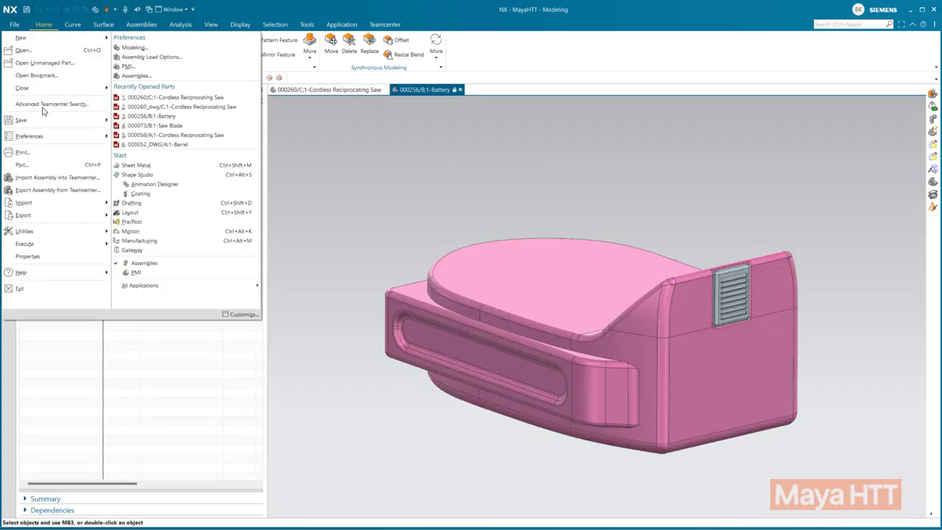
mouse_move(29, 116)
left_click(141, 101)
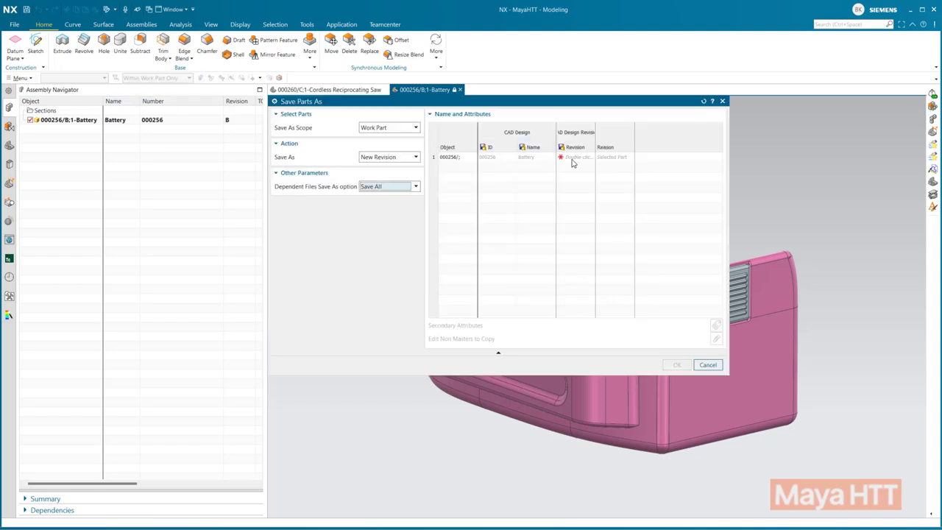
double_click(575, 158)
left_click(675, 366)
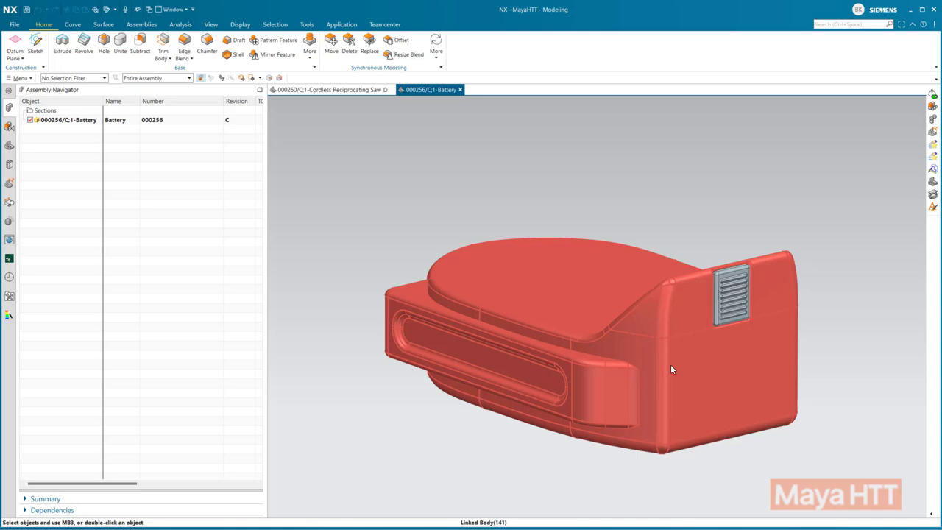
Check the saw assembly's check-out status in Teamcenter and set the structure's revision rule to Latest
left_click(10, 259)
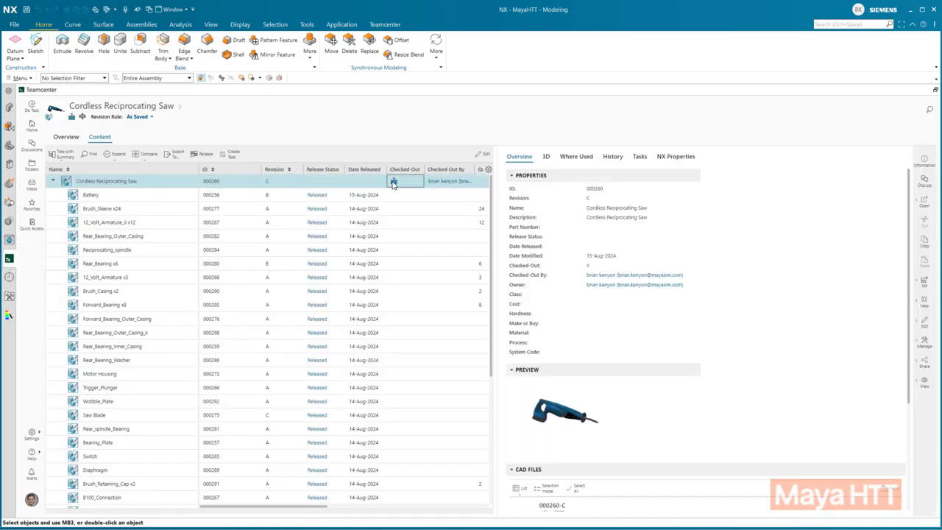
mouse_move(393, 184)
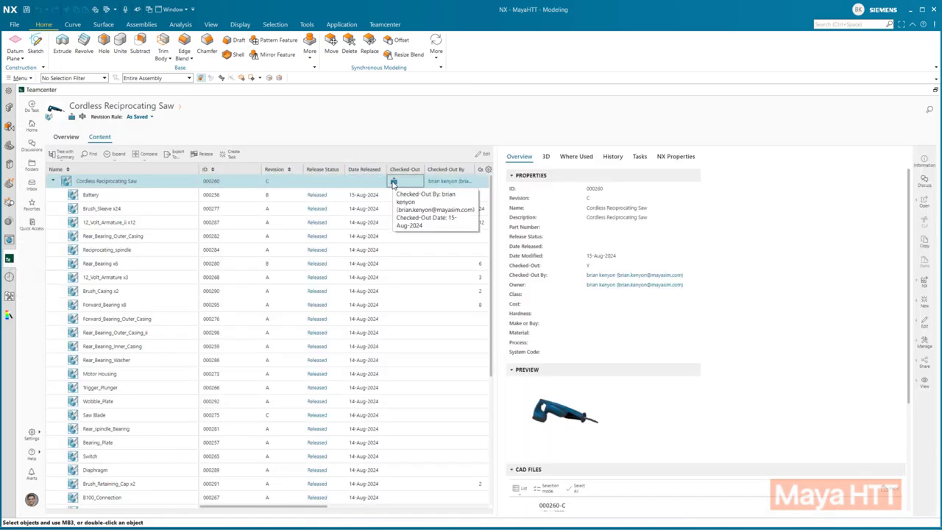
left_click(139, 118)
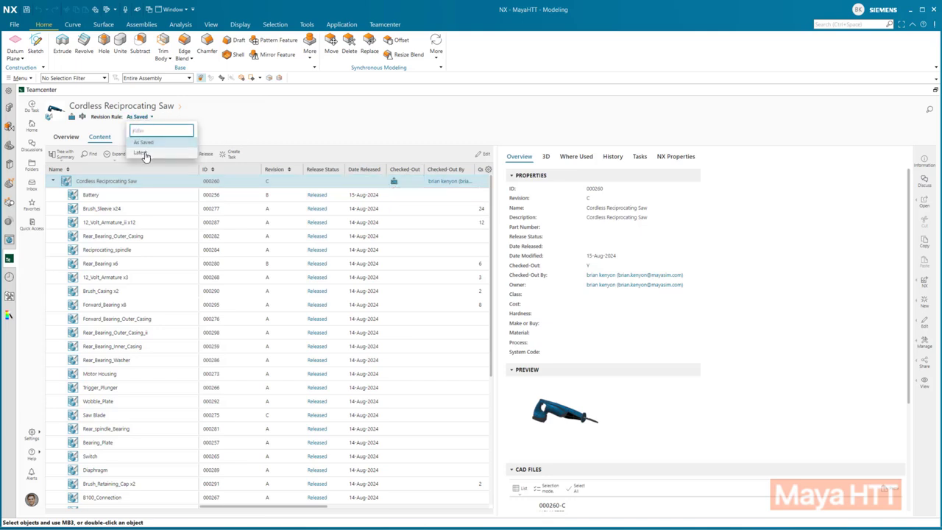
left_click(140, 153)
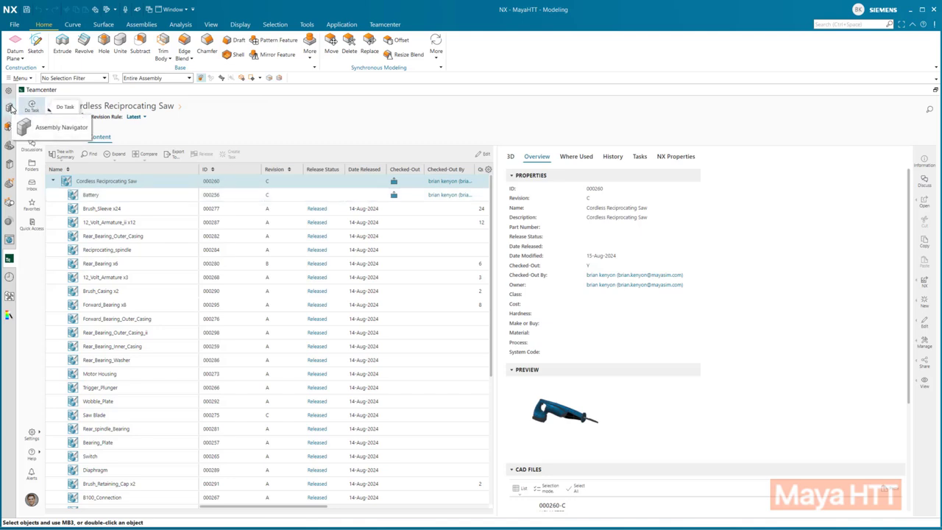
Return to the NX assembly view, close the Battery part and save the Cordless Reciprocating Saw assembly
left_click(11, 108)
left_click(473, 90)
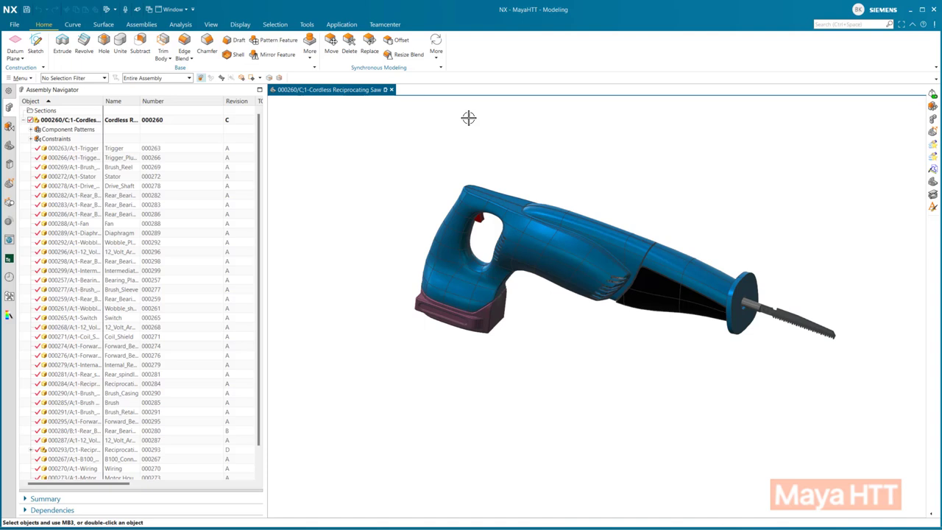
key("ctrl+s")
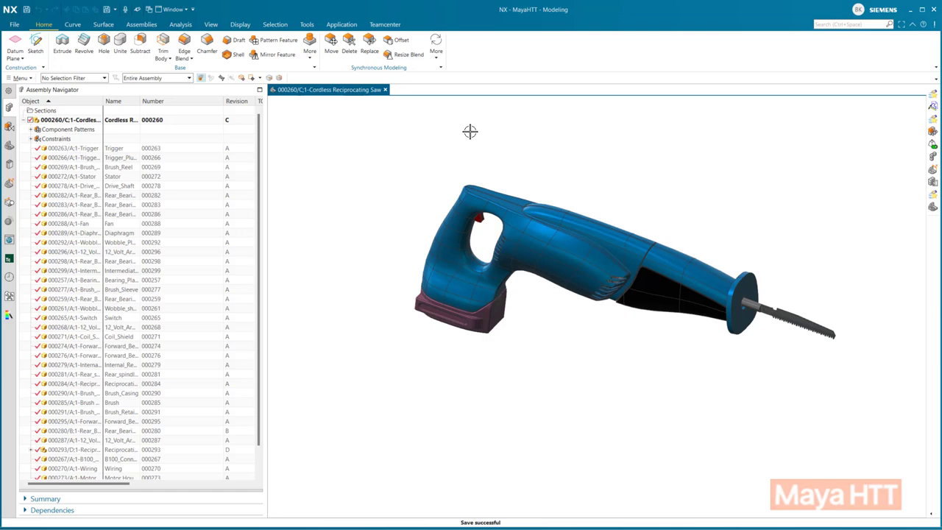
Open the saw assembly's related drawing and examine the battery revision in its parts list
left_click(385, 24)
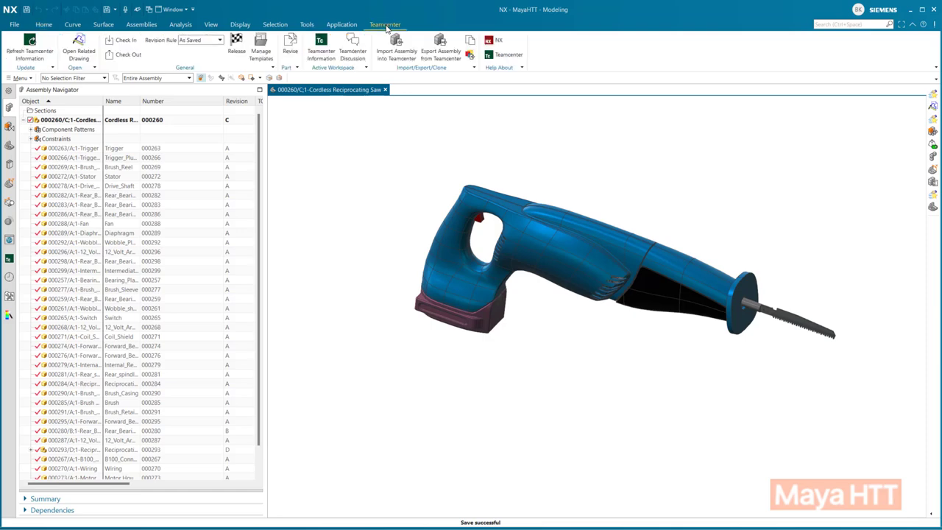
left_click(78, 52)
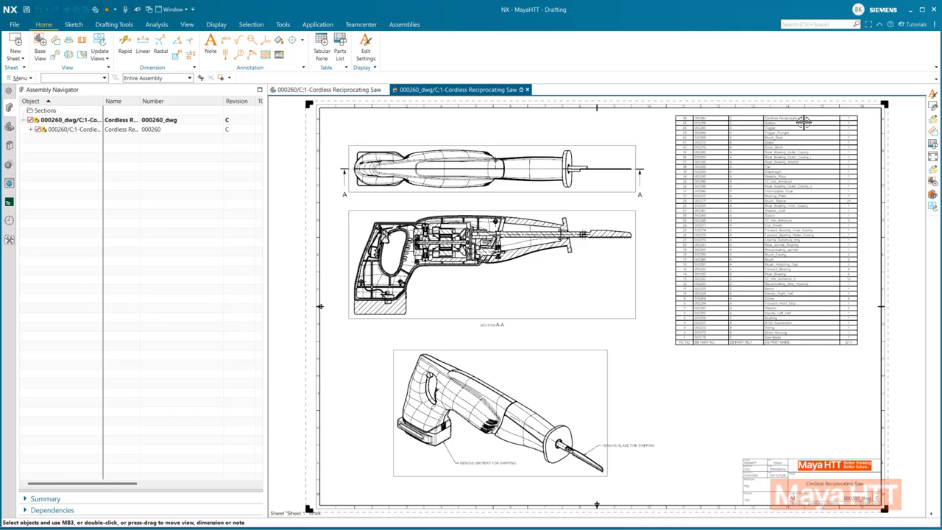
scroll(715, 131, "up", 3)
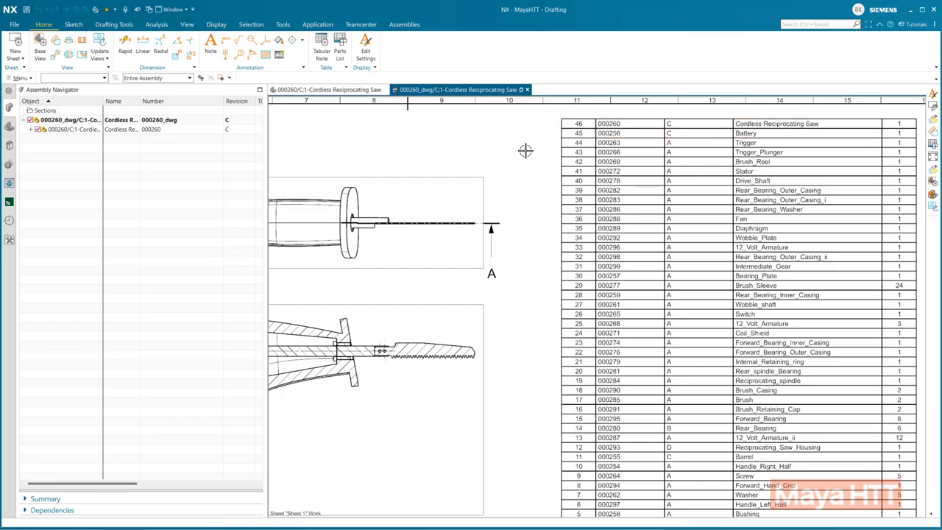
key("ctrl+f")
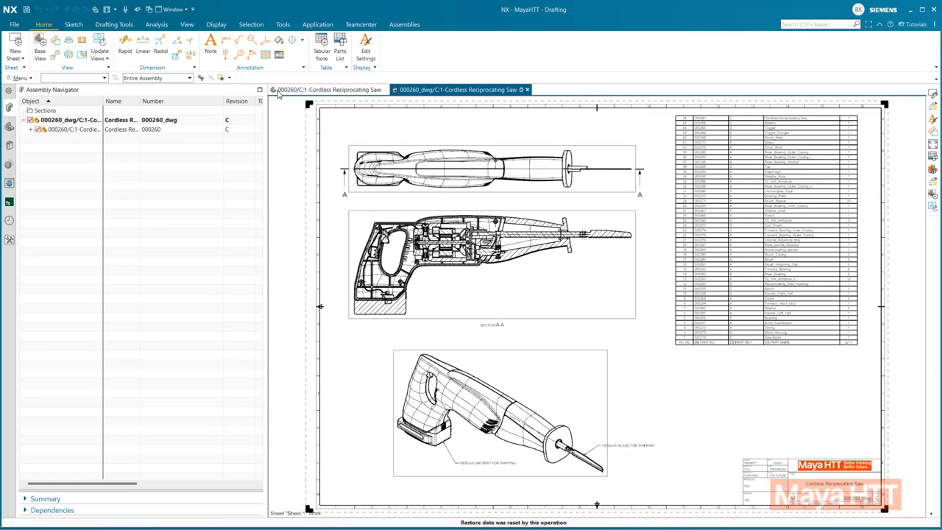
Export Sheet 1 of the saw drawing as PDF, overwriting the existing dataset 000260_dwg_C-PDF-1
left_click(15, 25)
mouse_move(88, 215)
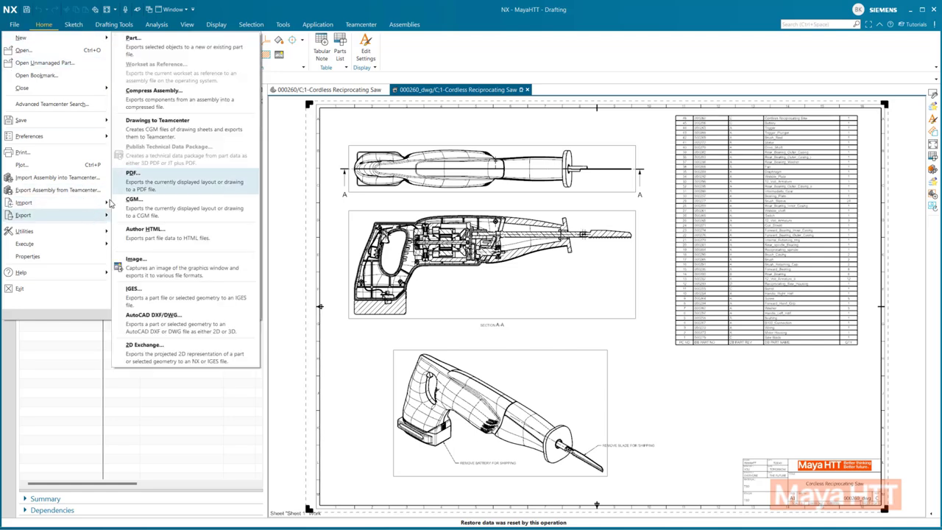
left_click(190, 190)
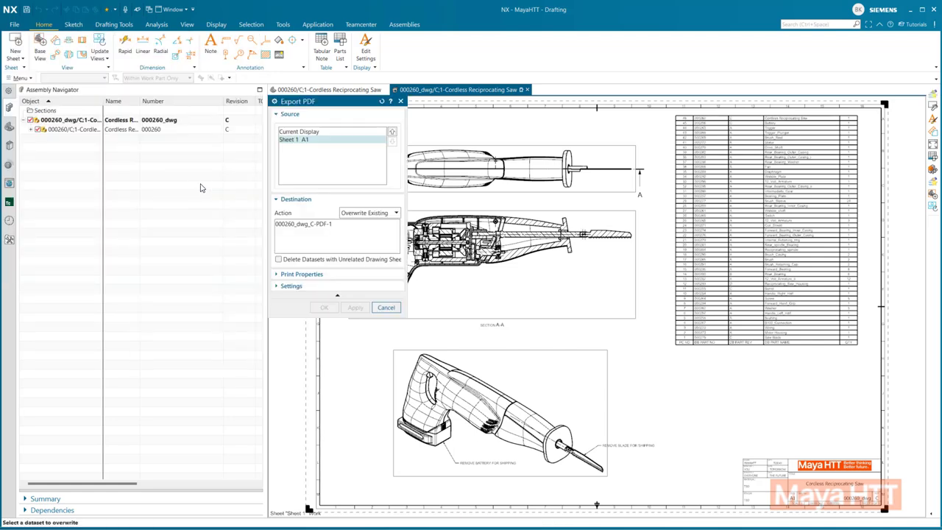
left_click(298, 227)
left_click(321, 307)
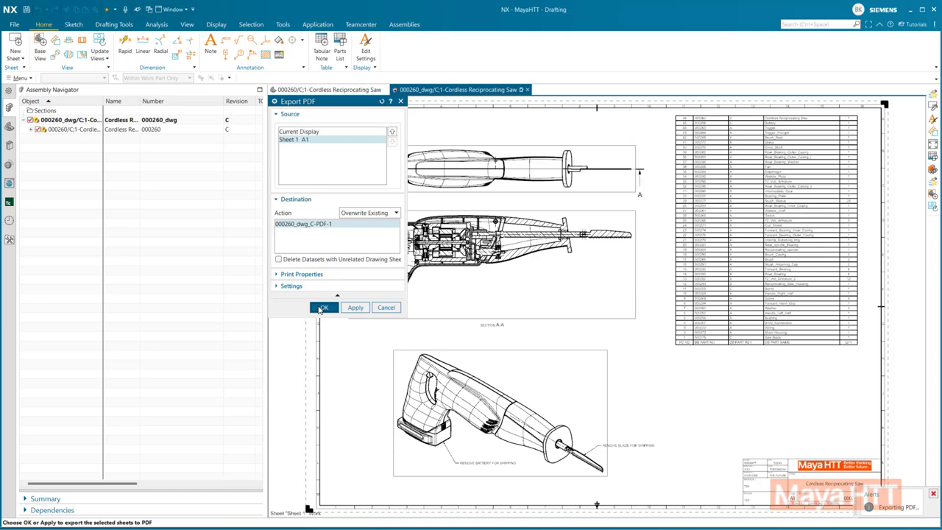
Save and close the Cordless Reciprocating Saw drawing, then close the saw assembly
left_click(527, 89)
left_click(442, 281)
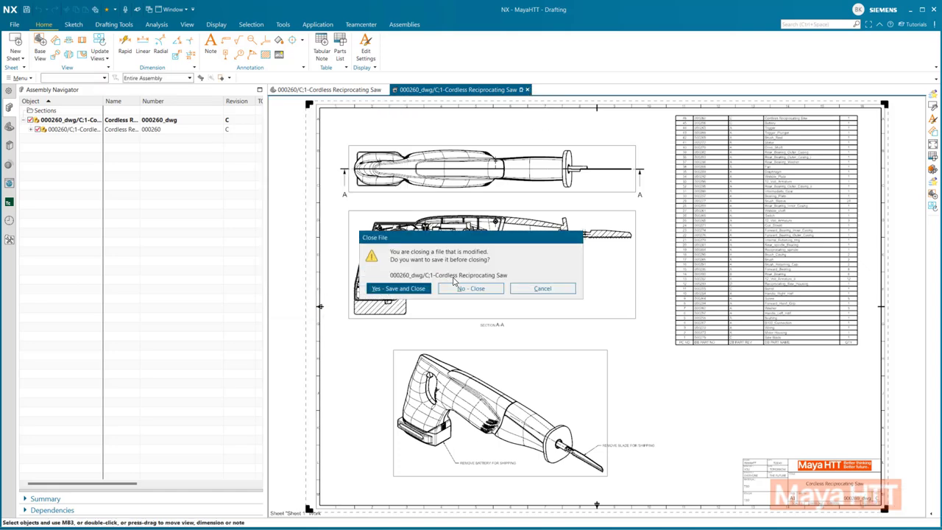
left_click(414, 289)
left_click(423, 286)
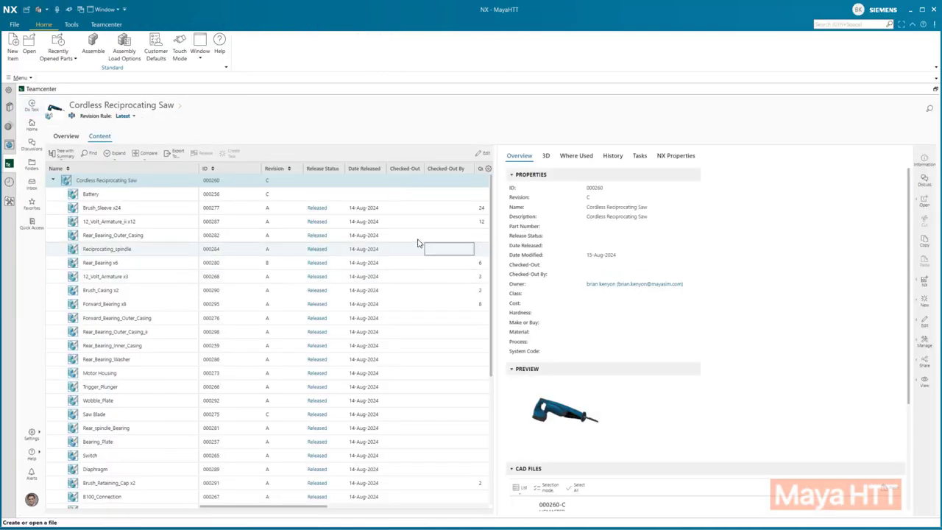
Release revision C of the Battery from the saw's structure in Teamcenter
left_click(166, 200)
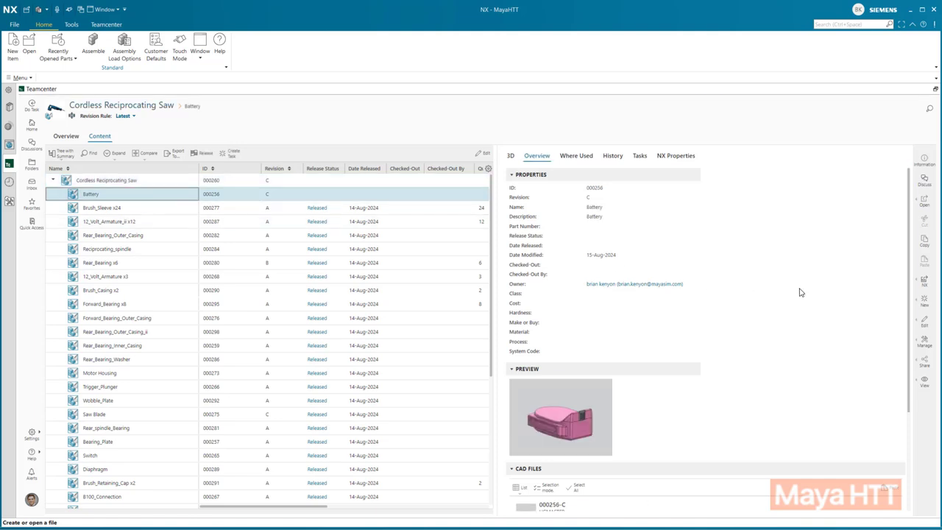
left_click(924, 340)
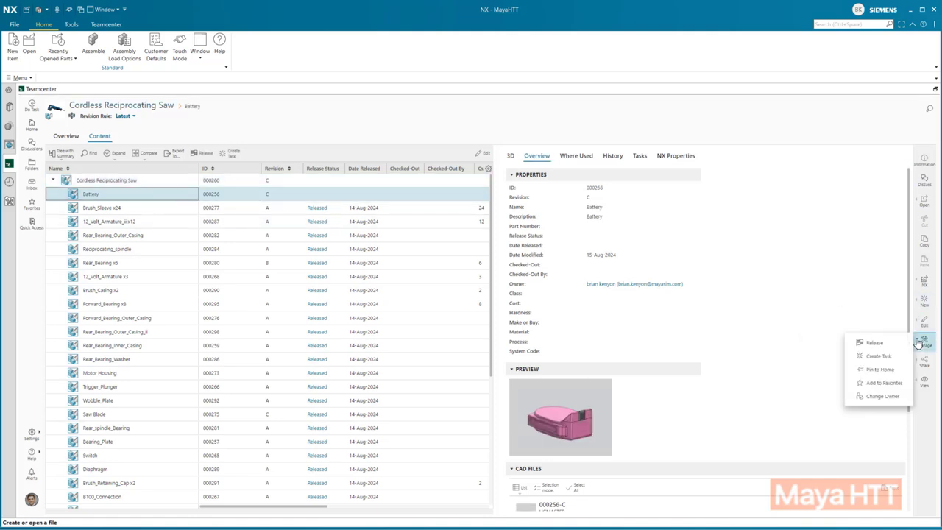
left_click(875, 343)
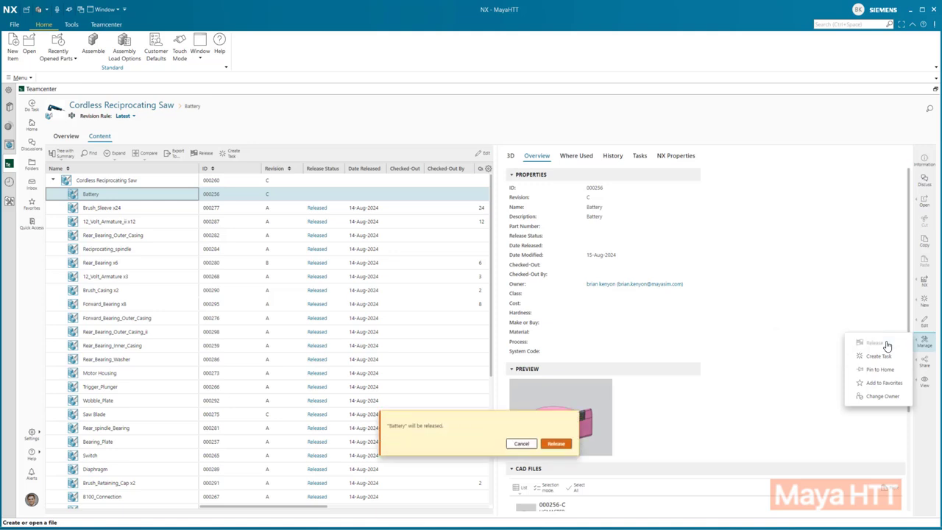
left_click(564, 443)
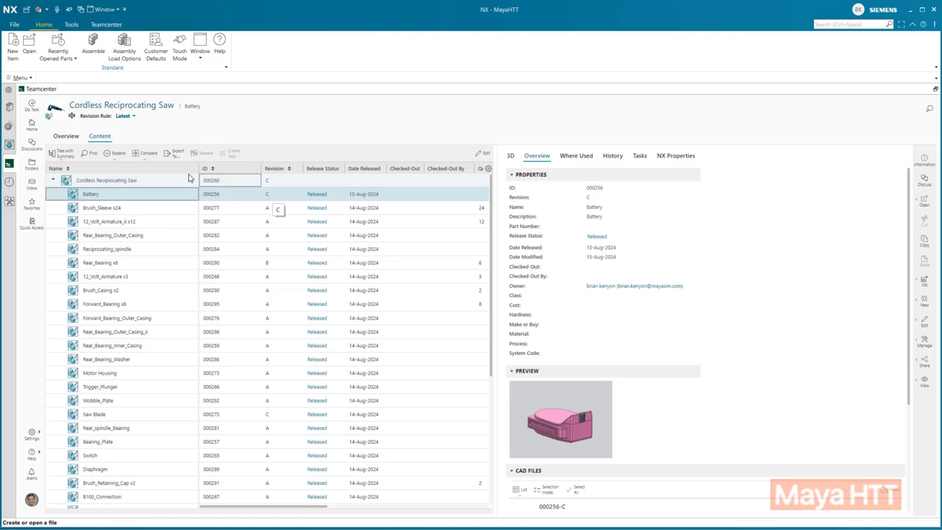
Open the pending battery revision task from the inbox, add the comment "Done", complete it and return to the home page
left_click(32, 127)
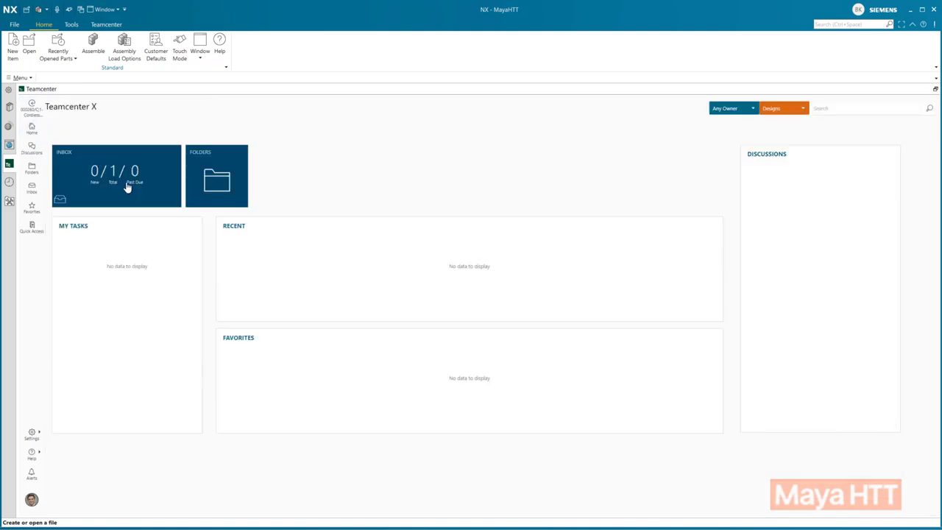
left_click(182, 248)
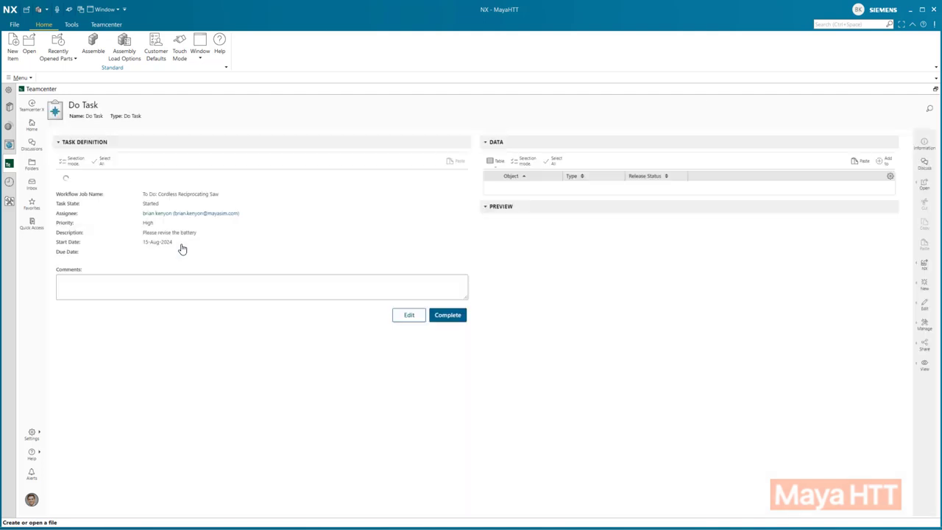
left_click(345, 282)
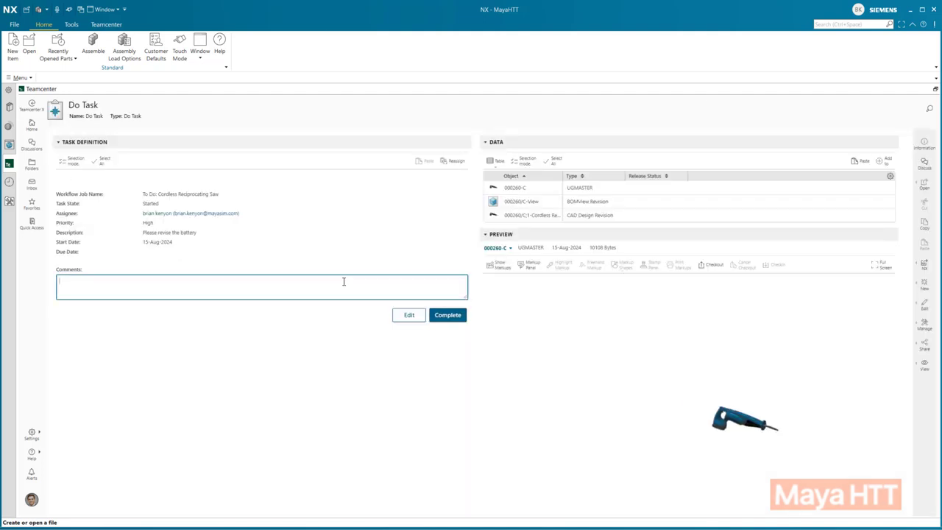
left_click(446, 316)
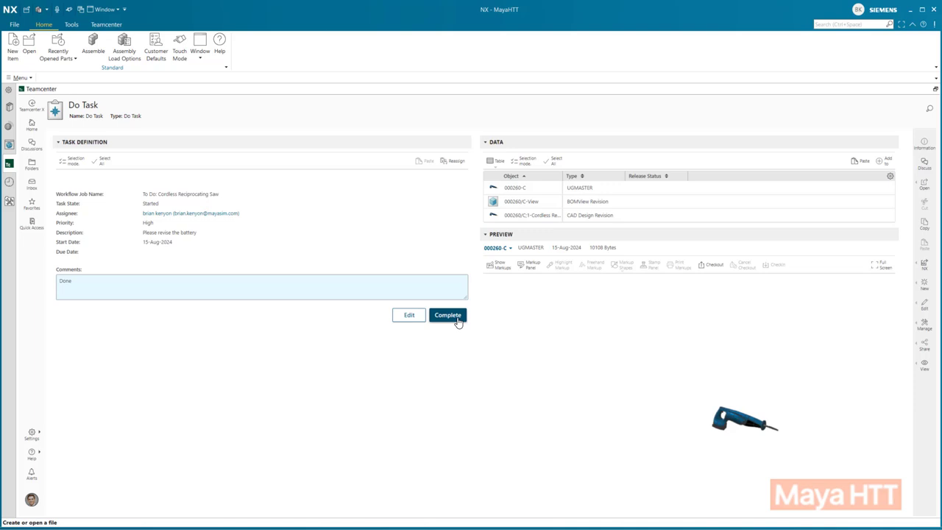
left_click(31, 125)
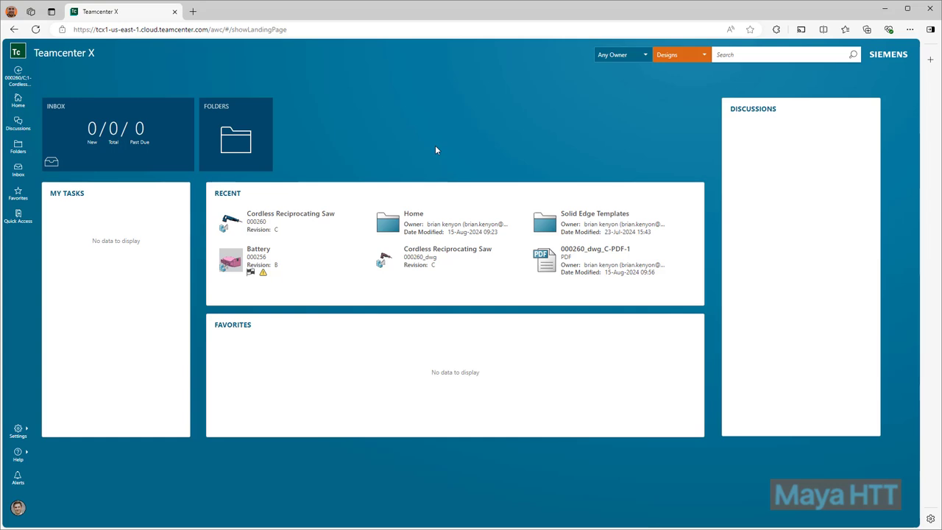
In the Teamcenter X web client, open the Cordless Reciprocating Saw from the Saw folder and start creating a task for it
left_click(243, 134)
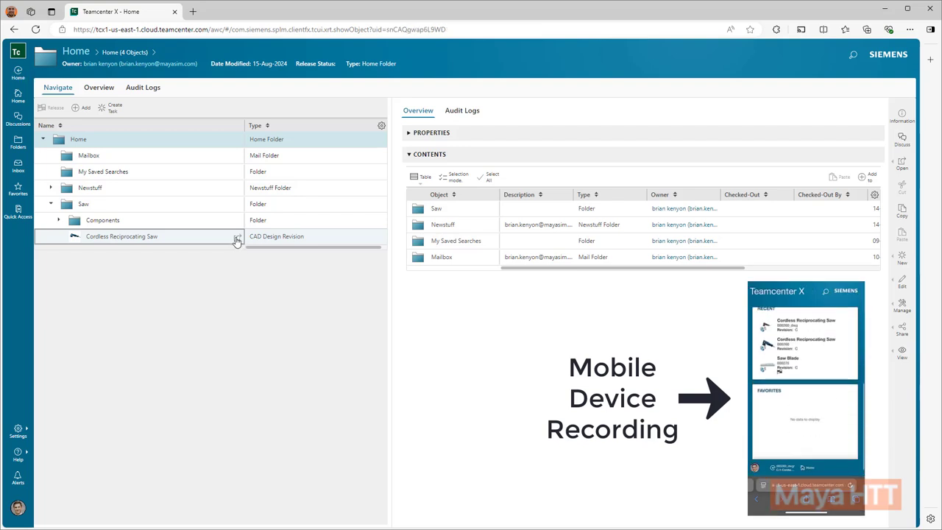
left_click(236, 240)
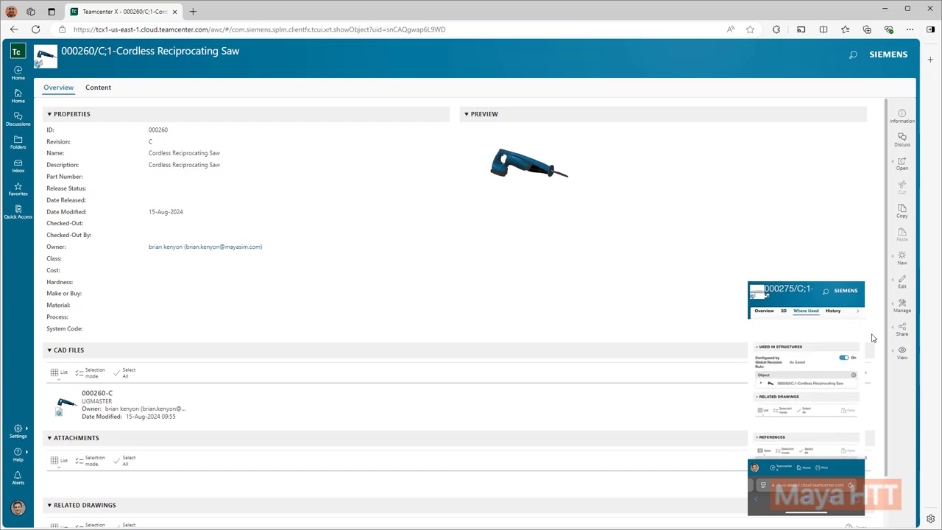
left_click(902, 306)
left_click(818, 323)
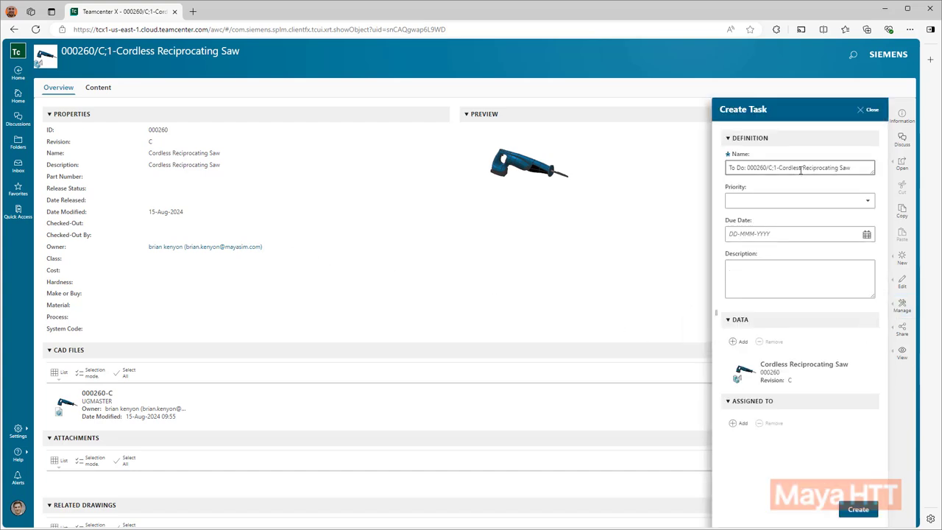
Set the task's priority to High, due date to 16-Aug-2024 and description to "Take Battery To Rev D"
left_click(801, 201)
left_click(790, 259)
left_click(834, 236)
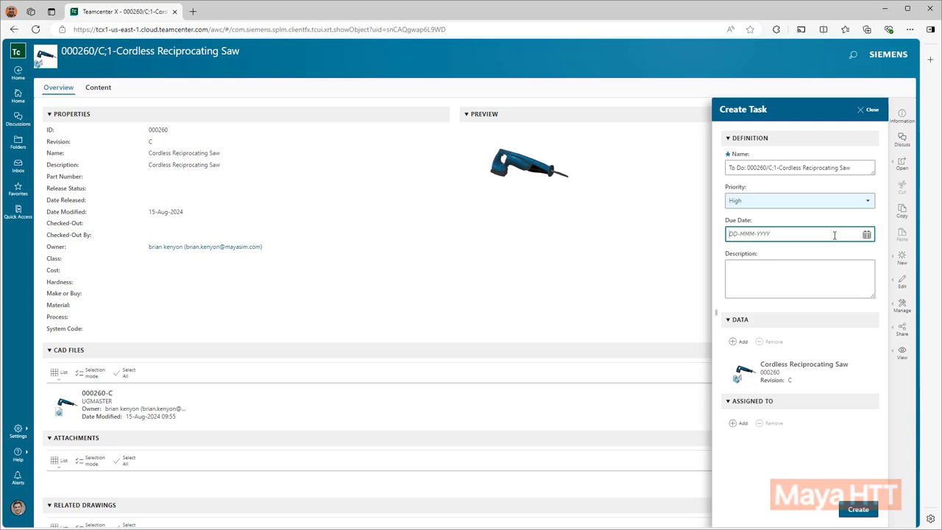
left_click(841, 322)
left_click(767, 278)
type("Take Battery To R")
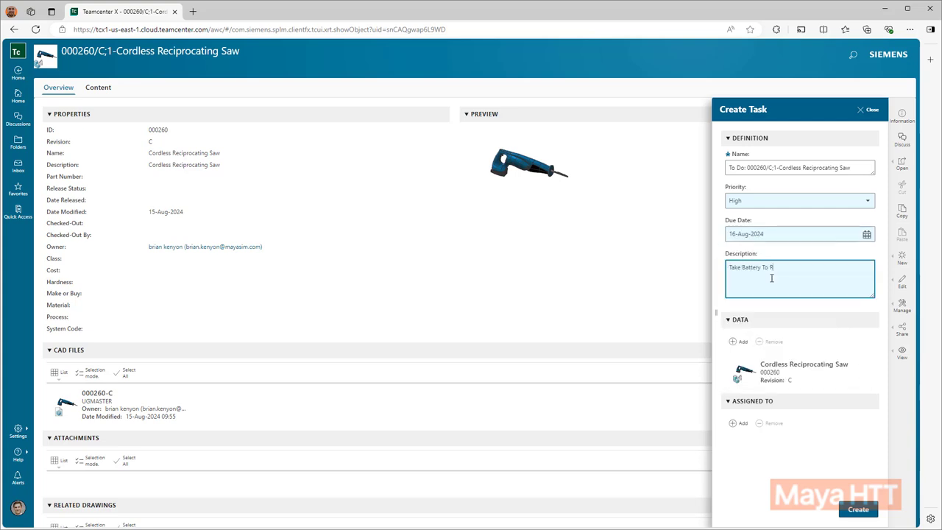
type("ev D")
Assign the task to the first Designer participant in the list and create it
left_click(738, 423)
left_click(780, 224)
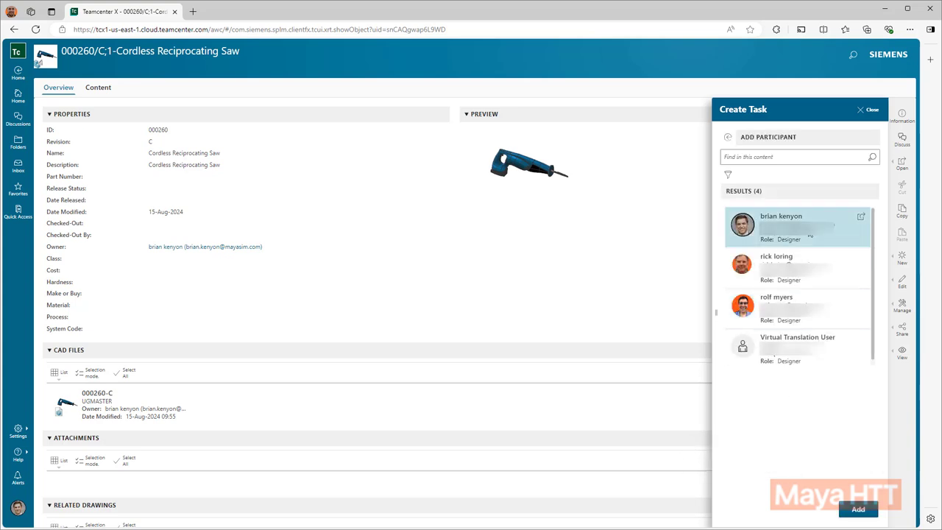
left_click(858, 510)
left_click(859, 510)
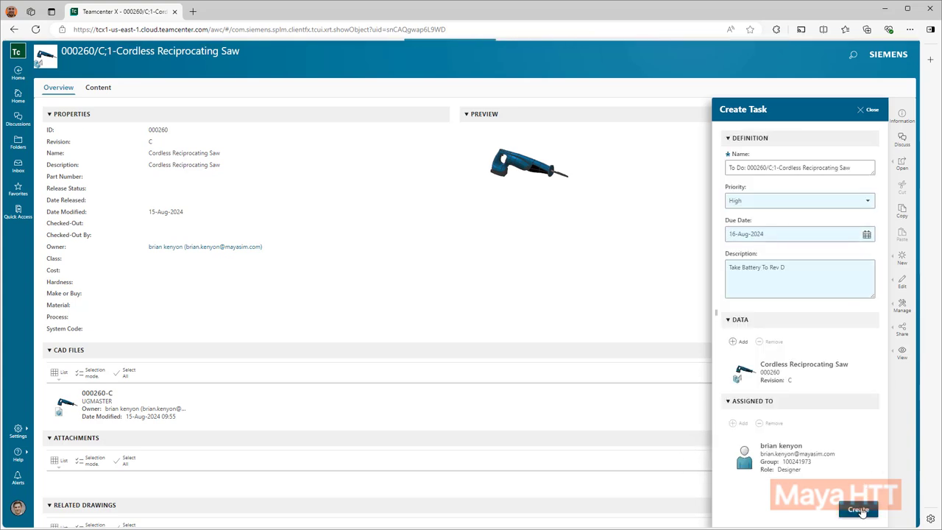
Review the saw's current and completed tasks in its content structure and inspect the rotated 3D model
left_click(98, 87)
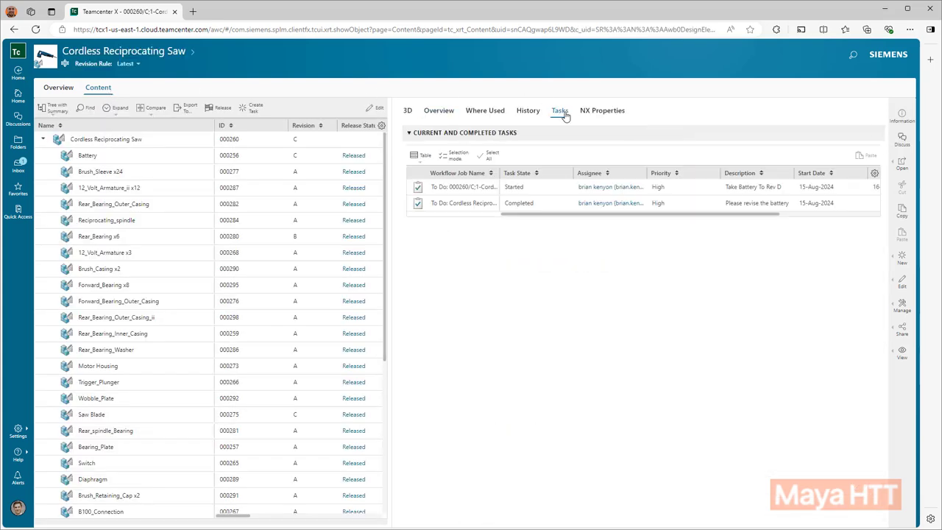
left_click(517, 190)
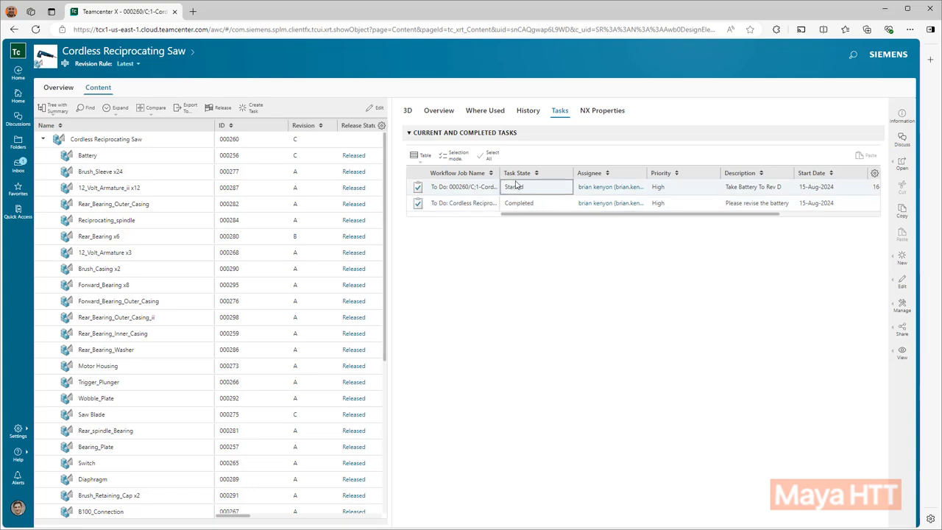
left_click(407, 114)
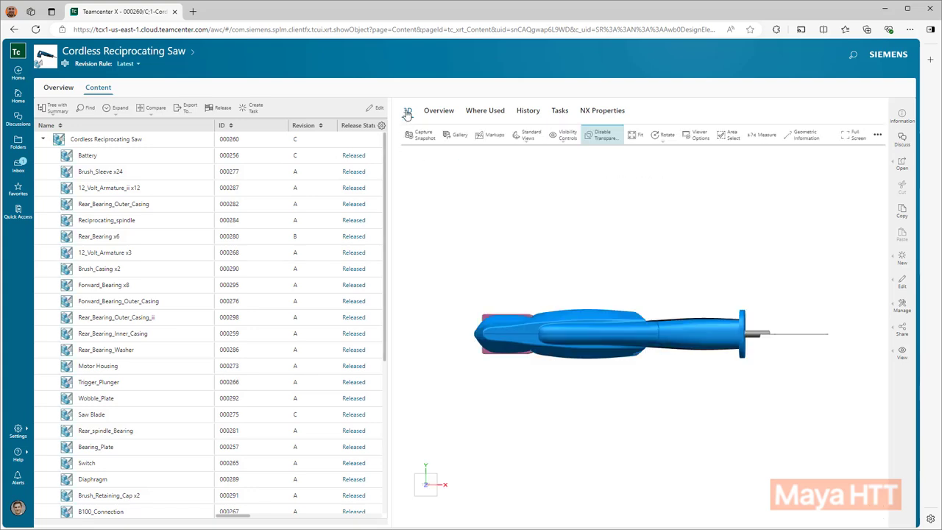
left_click_drag(677, 422, 596, 312)
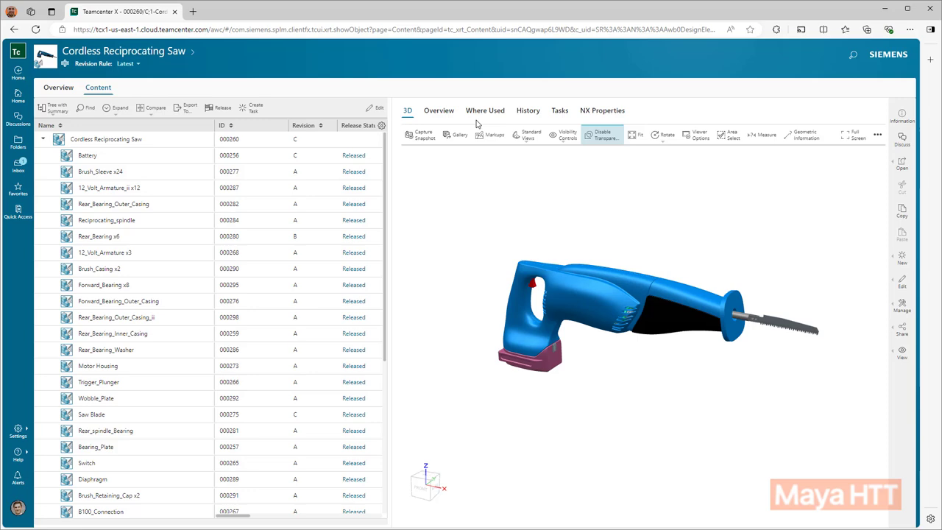
Open the saw's related drawing 000260_dwg from its overview and open the attached PDF 000260_dwg_C-PDF-1
left_click(444, 115)
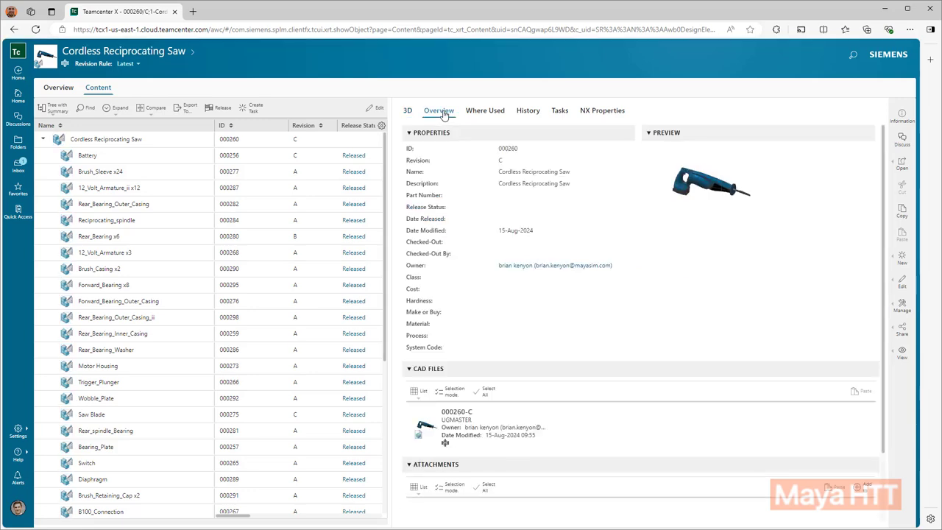
scroll(517, 238, "down", 2)
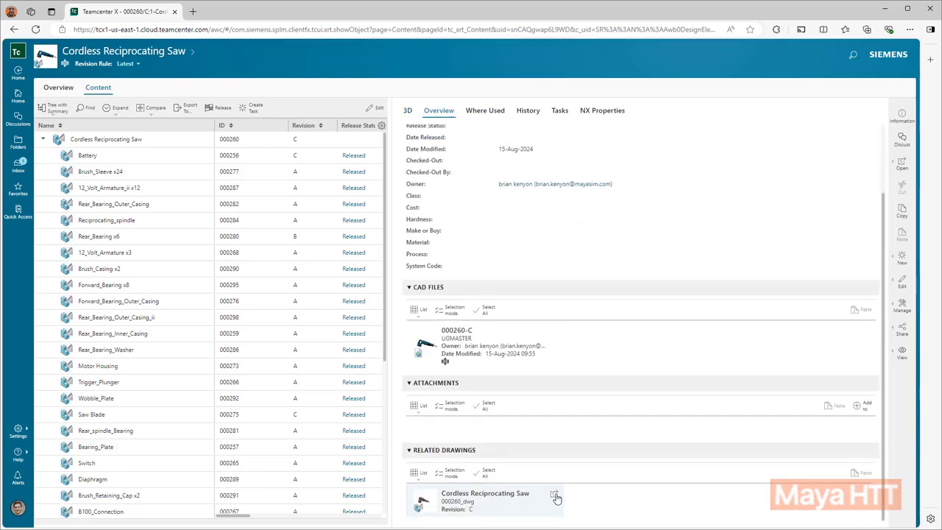
left_click(556, 499)
scroll(209, 288, "down", 1)
left_click(125, 427)
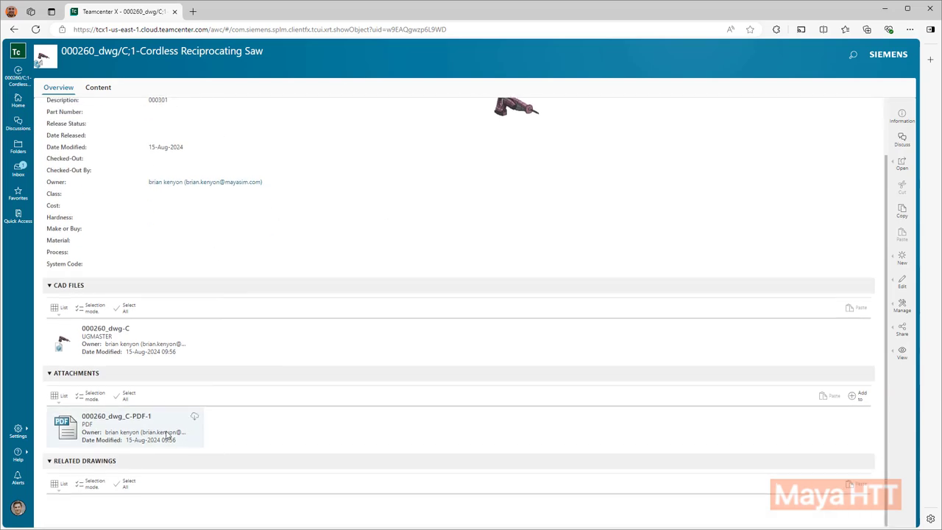
left_click(902, 163)
left_click(813, 162)
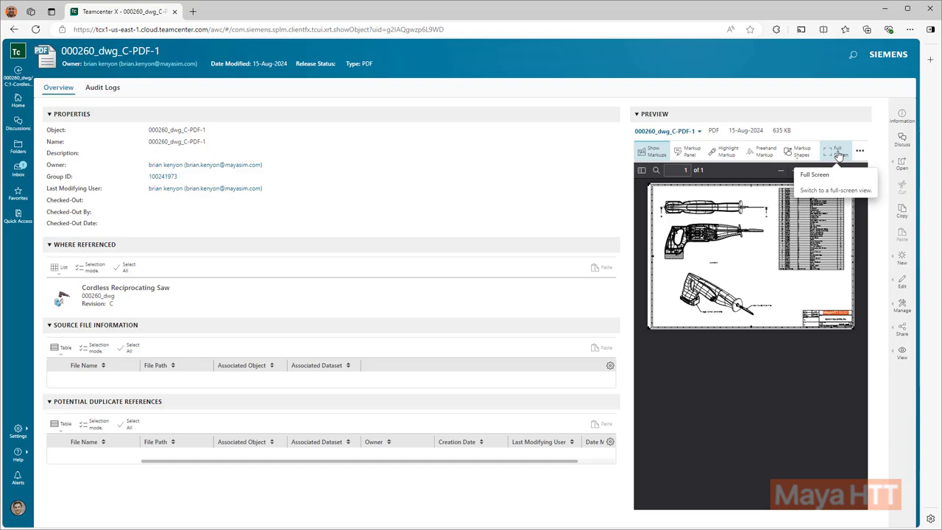
In the full-screen PDF preview, place the shared Approved stamp beside the title block, then close the stamp list and exit full screen
left_click(838, 152)
left_click(434, 106)
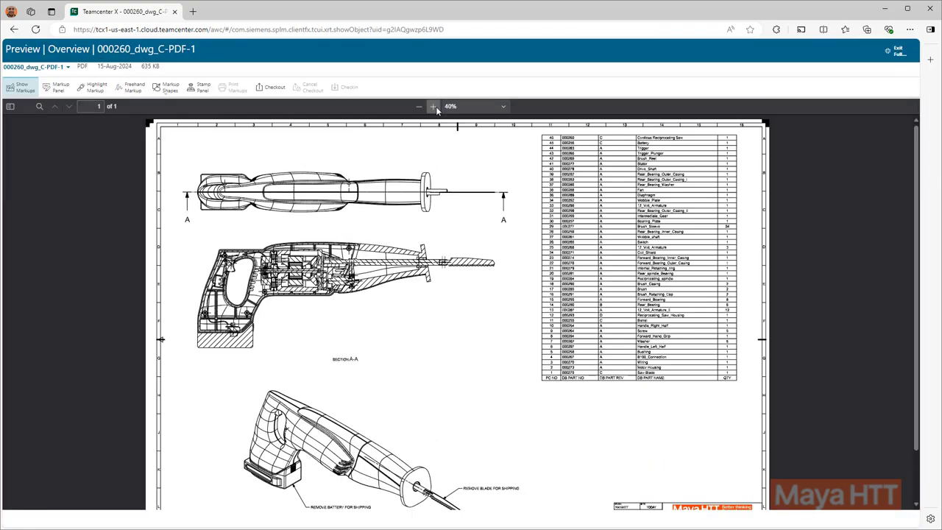
scroll(766, 152, "down", 3)
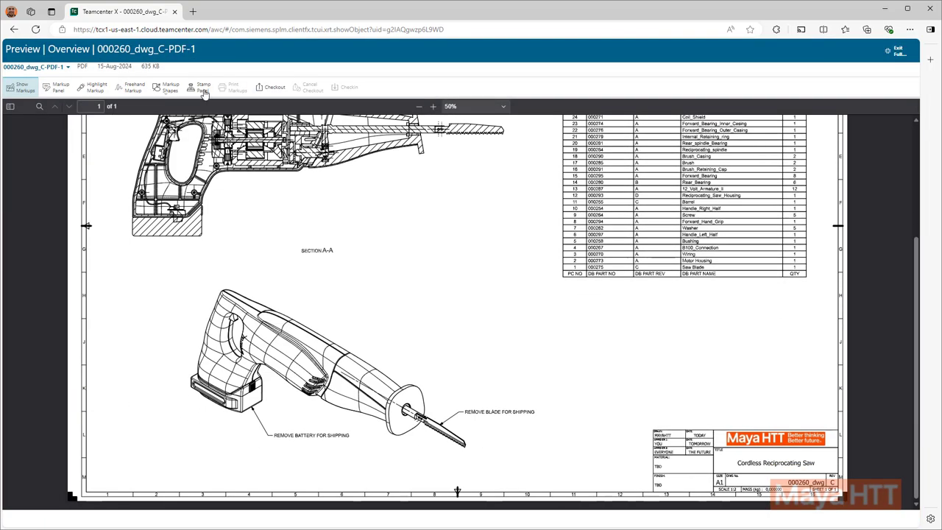
left_click(60, 88)
left_click(170, 88)
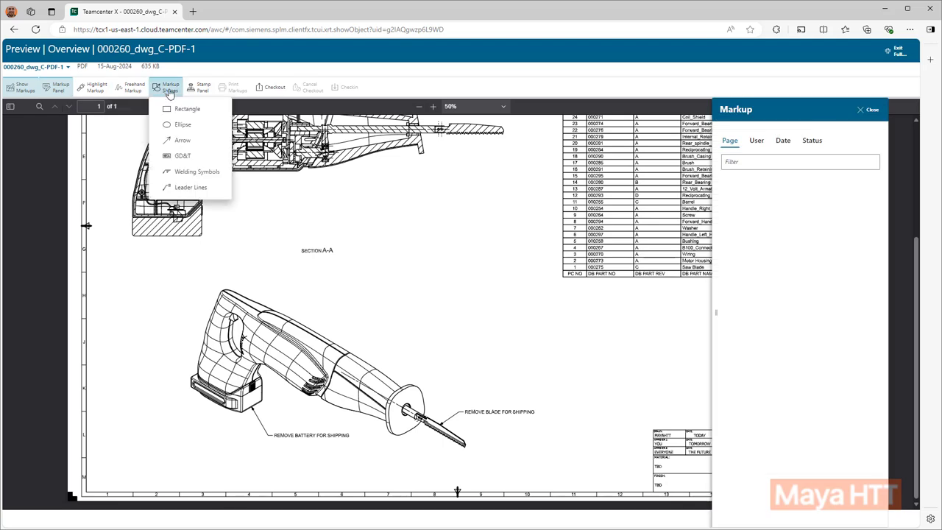
left_click(198, 89)
left_click_drag(766, 232, 602, 448)
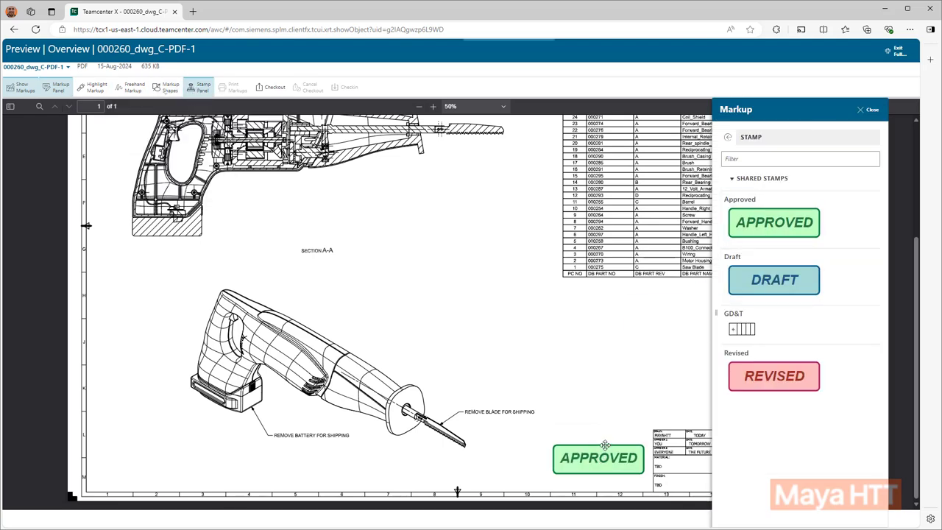
left_click(869, 109)
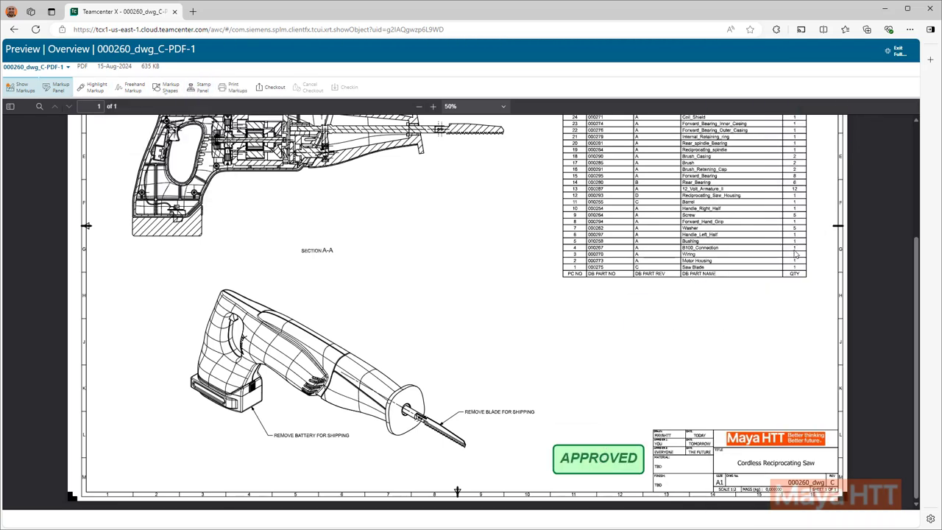
left_click(896, 52)
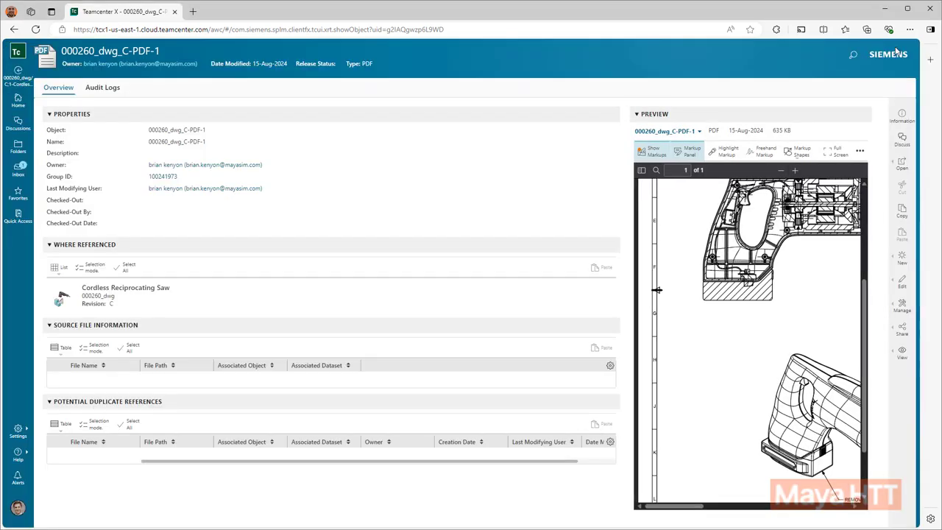
Return to the 000260_dwg revision and release both the drawing and its 000260 Cordless Reciprocating Saw assembly together from the content structure
left_click(21, 80)
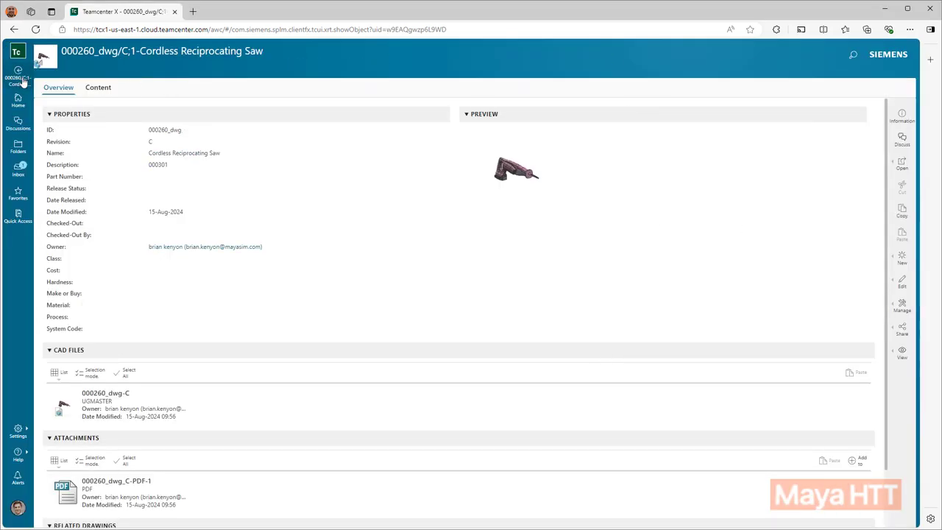
left_click(97, 88)
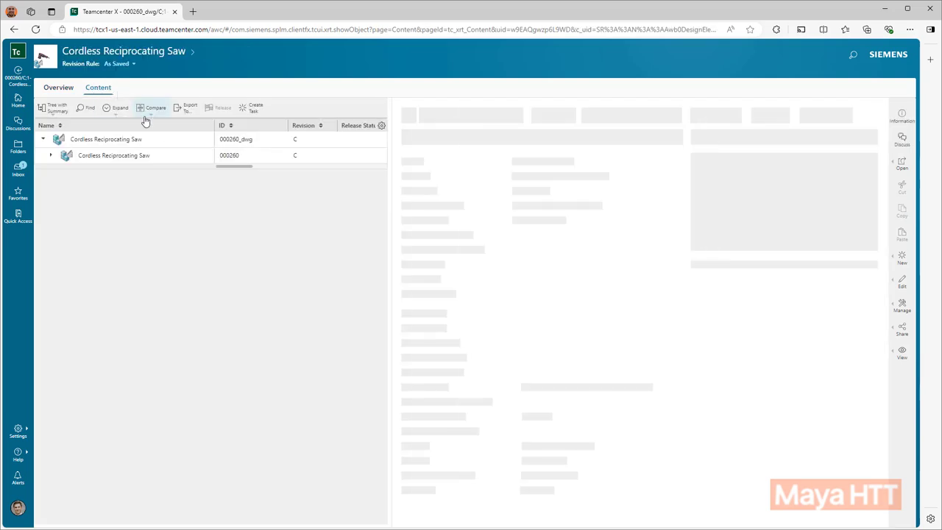
left_click(146, 157)
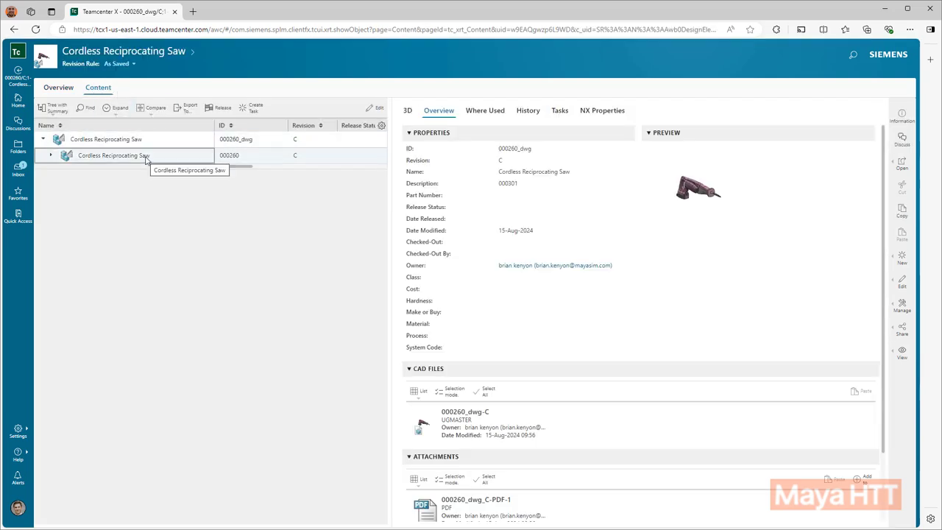
left_click(147, 141, "shift")
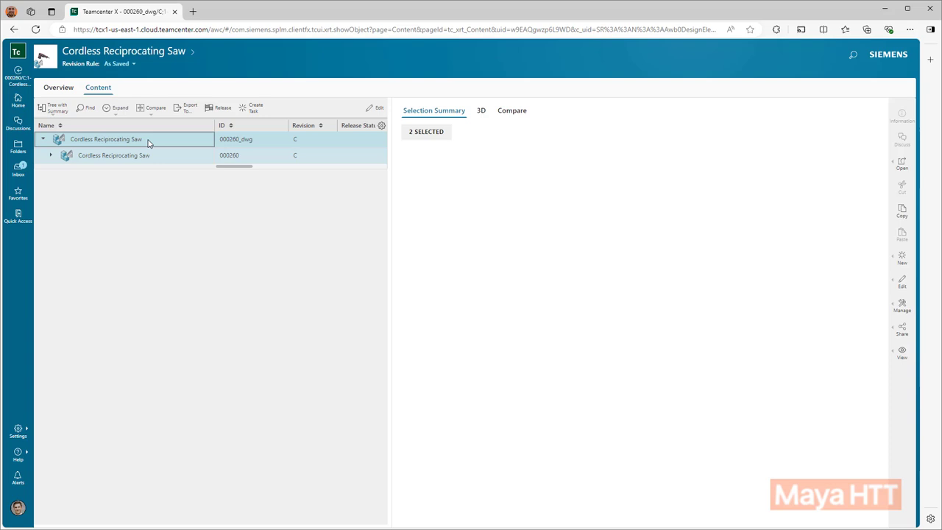
left_click(218, 108)
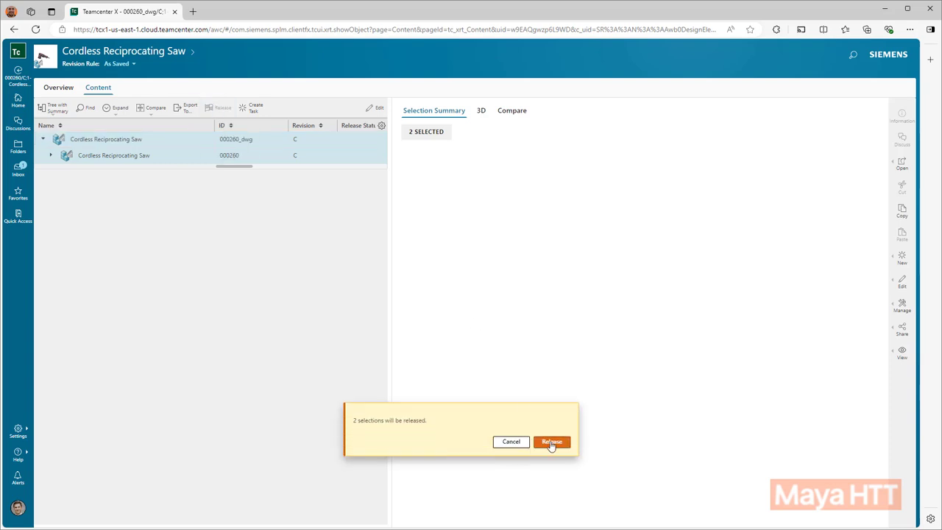
left_click(552, 442)
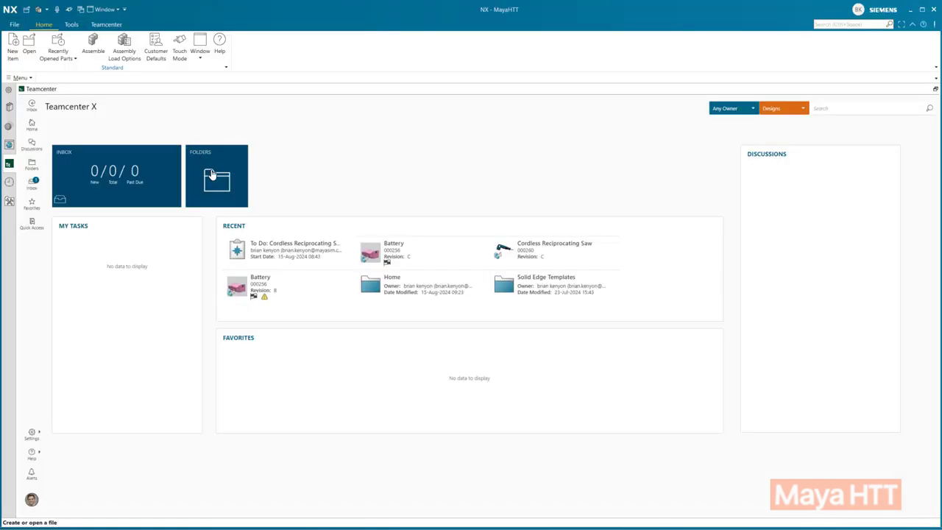
Switch to NX, open the Cordless Reciprocating Saw revision's overview from the Saw folder under Home, and load the revision in NX
left_click(213, 174)
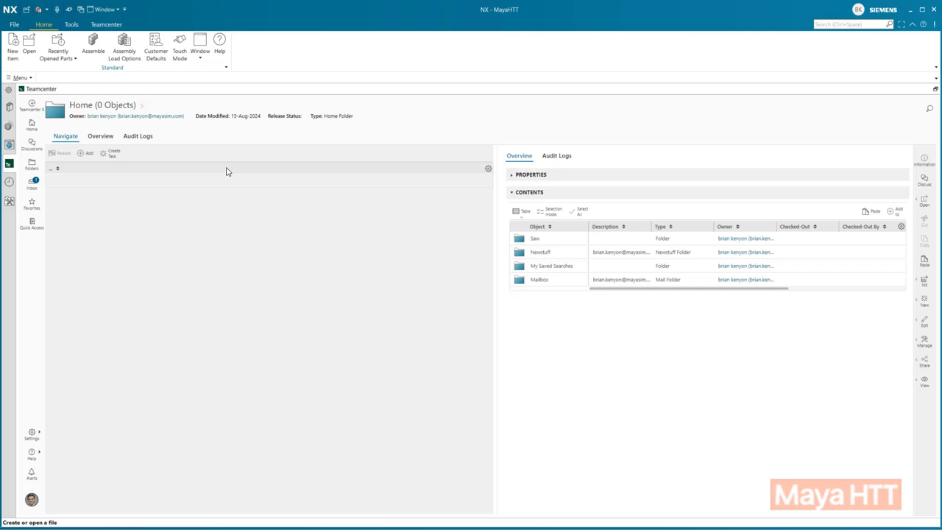
left_click(70, 249)
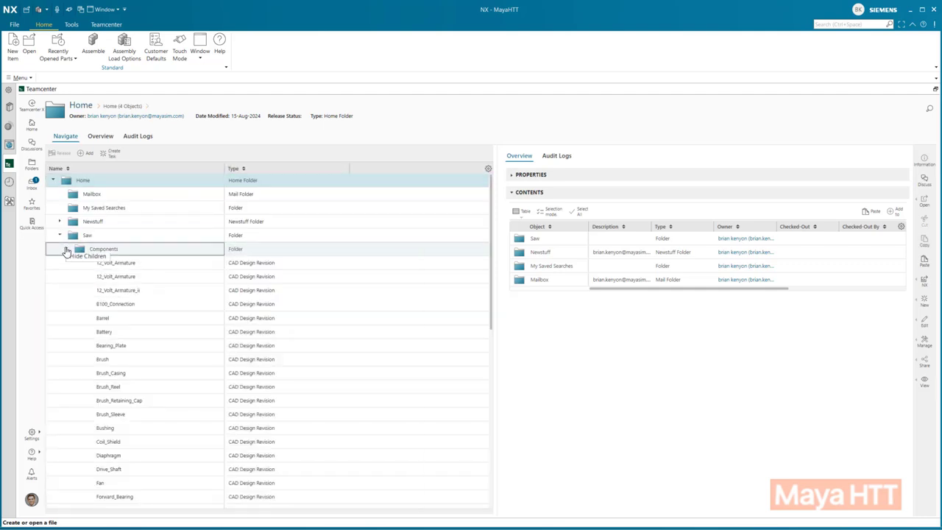
left_click(67, 250)
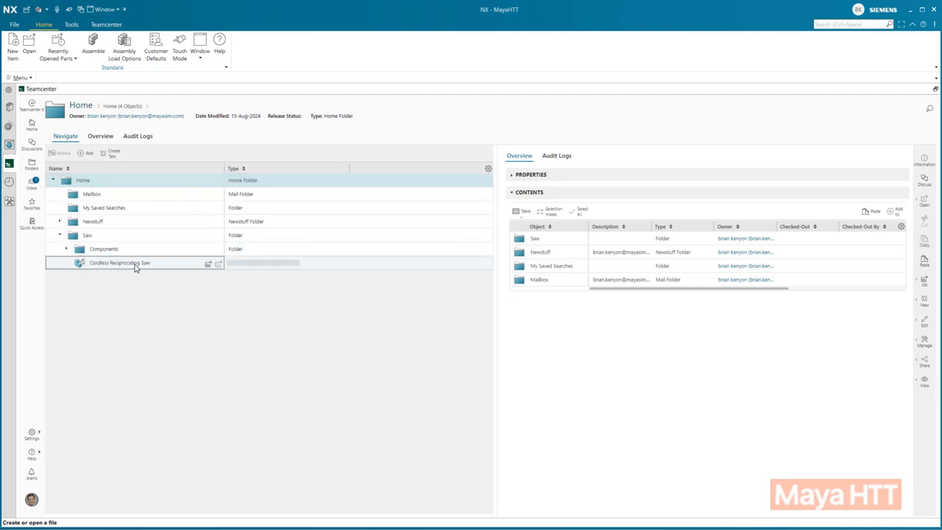
left_click(219, 265)
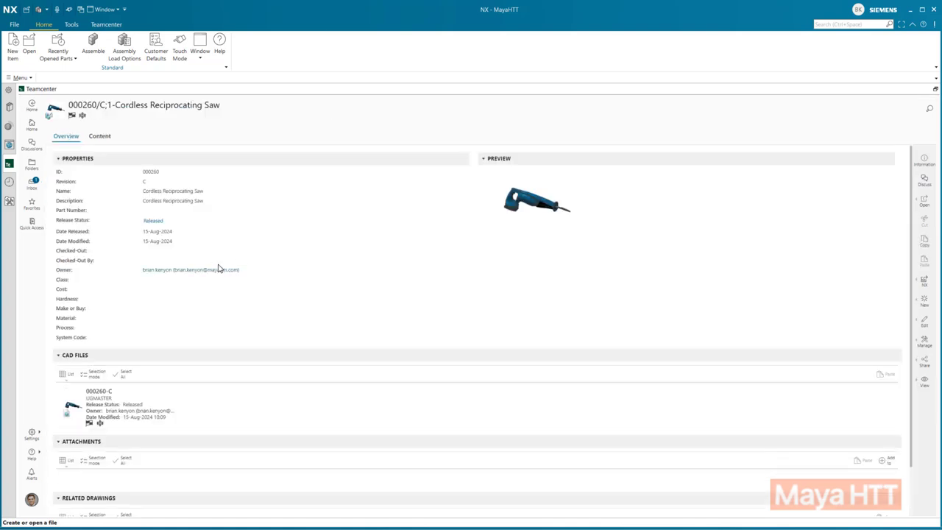
mouse_move(71, 120)
left_click(924, 282)
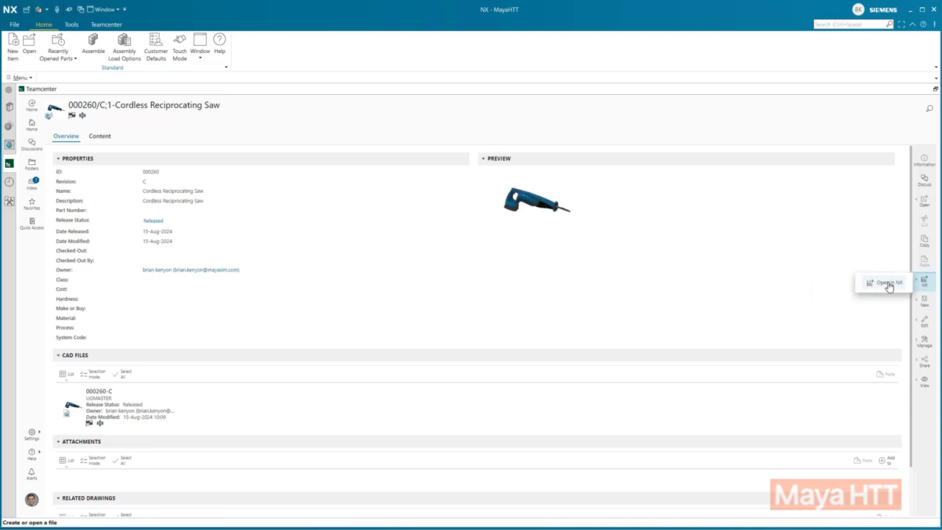
left_click(888, 282)
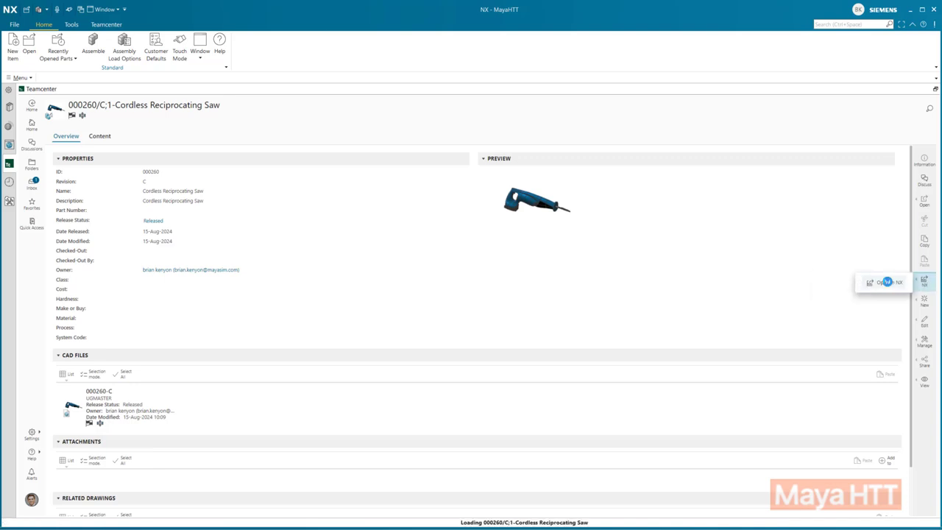